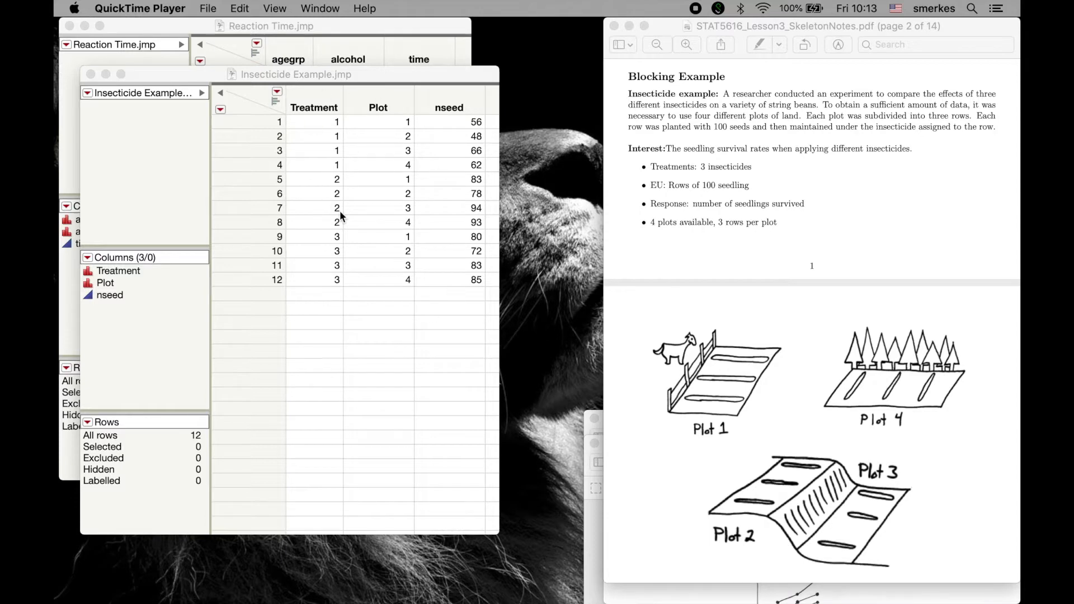
# - Read the insecticide blocking example in the Preview lesson notes and return to the Insecticide Example data table in JMP
pyautogui.click(679, 116)
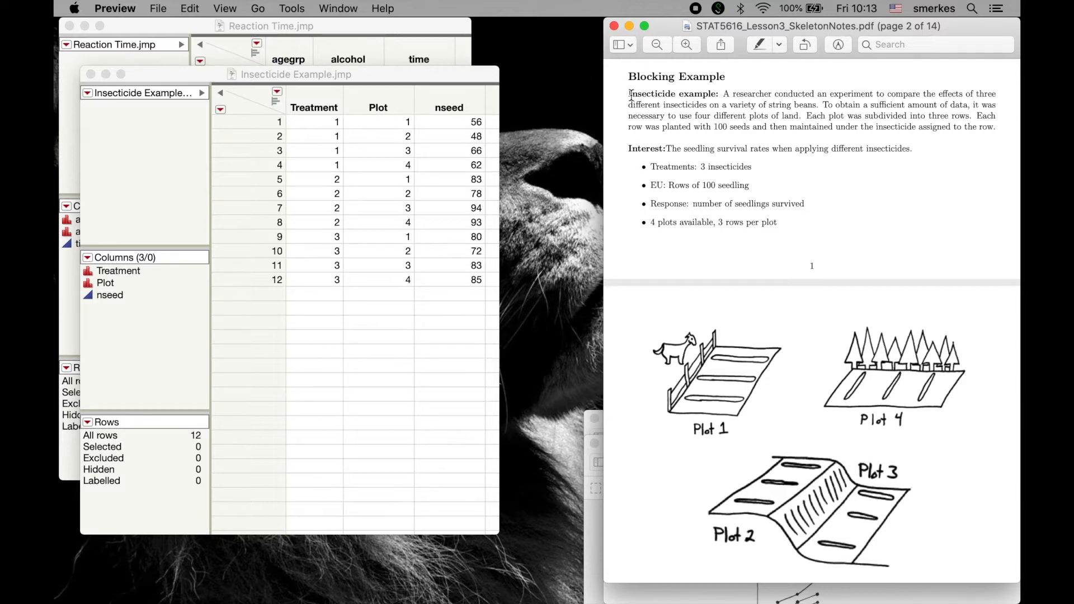
pyautogui.moveTo(631, 95); pyautogui.dragTo(759, 103)
pyautogui.click(759, 103)
pyautogui.click(408, 77)
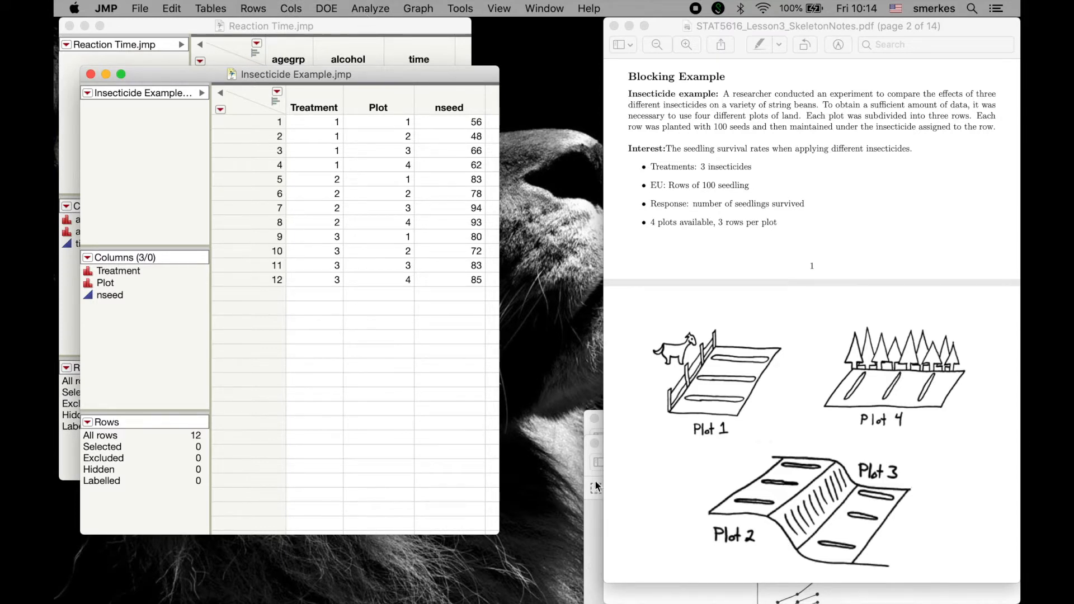
# - Bring the RCBD model formula image in Preview to the front and move it above the lesson notes' plot drawings
pyautogui.click(599, 427)
pyautogui.moveTo(667, 428); pyautogui.dragTo(662, 42)
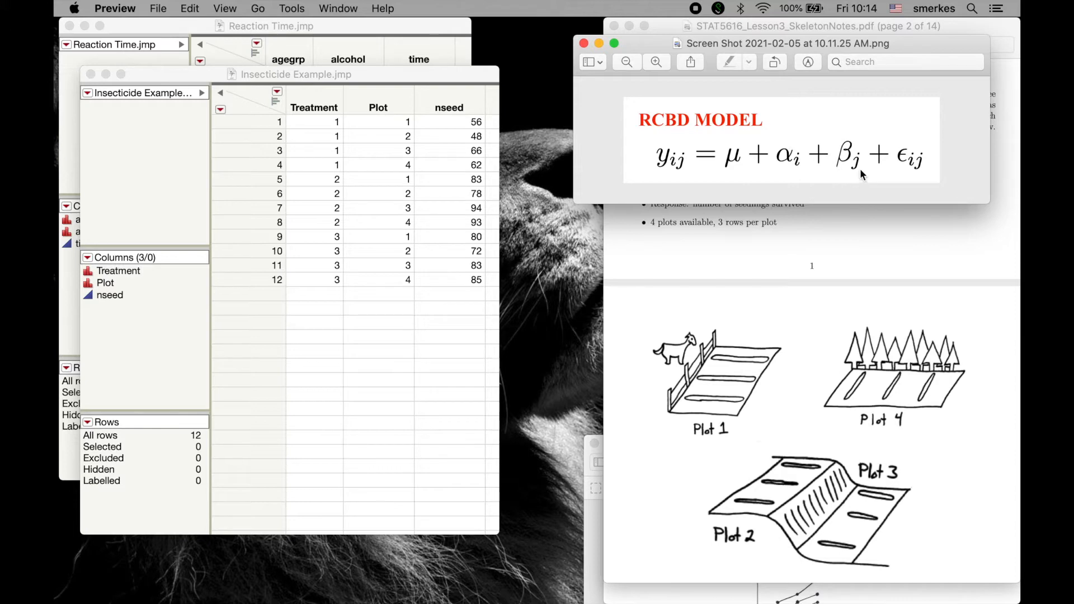
# - Open Fit Model for the Insecticide Example table in JMP and assign nseed as the Y response
pyautogui.click(309, 74)
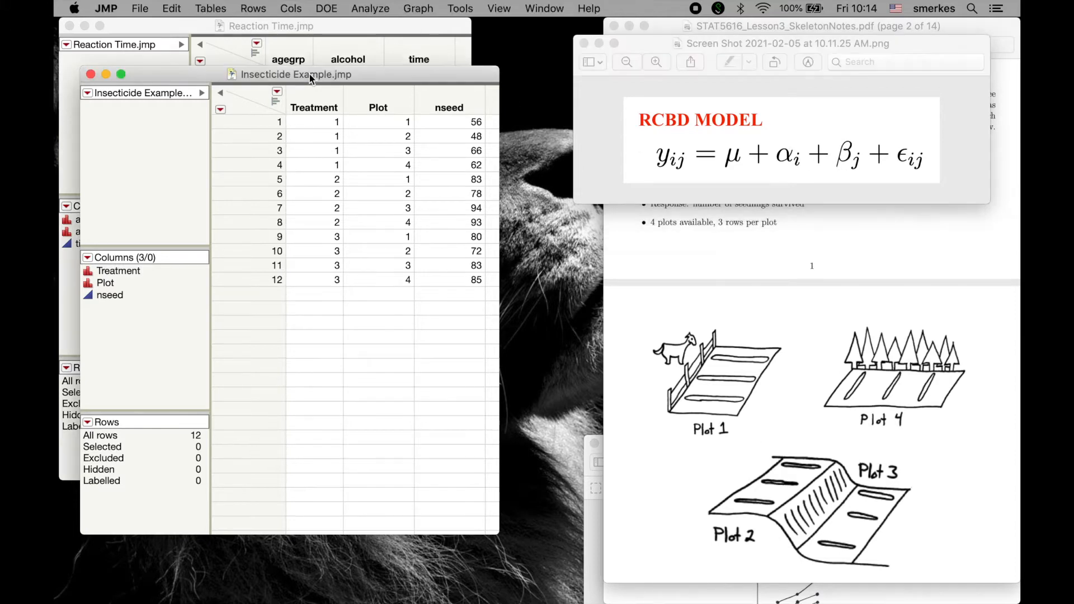
pyautogui.click(366, 10)
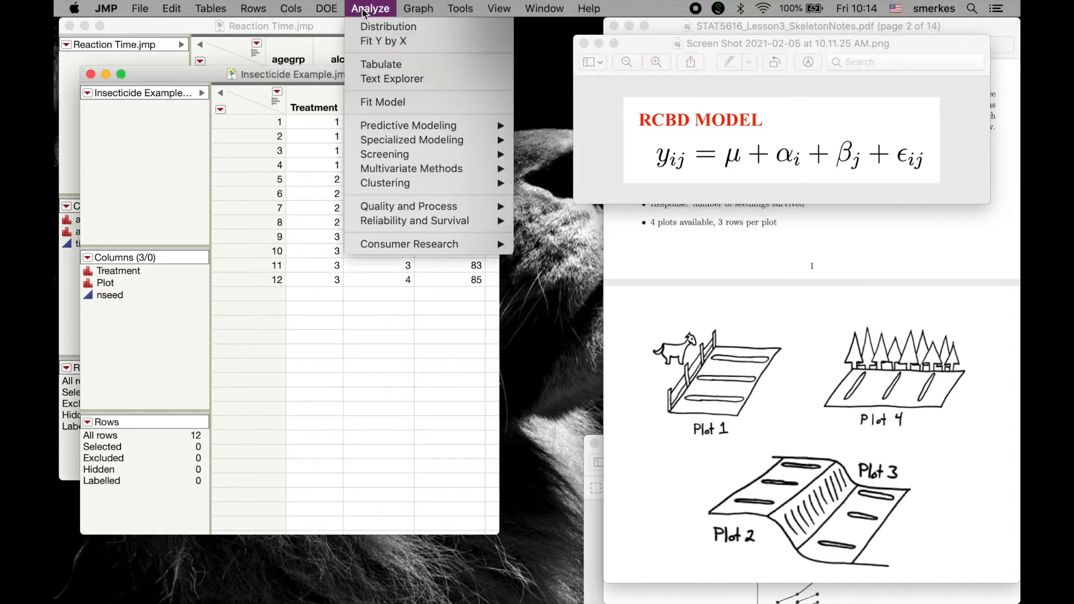
pyautogui.click(382, 102)
pyautogui.click(121, 183)
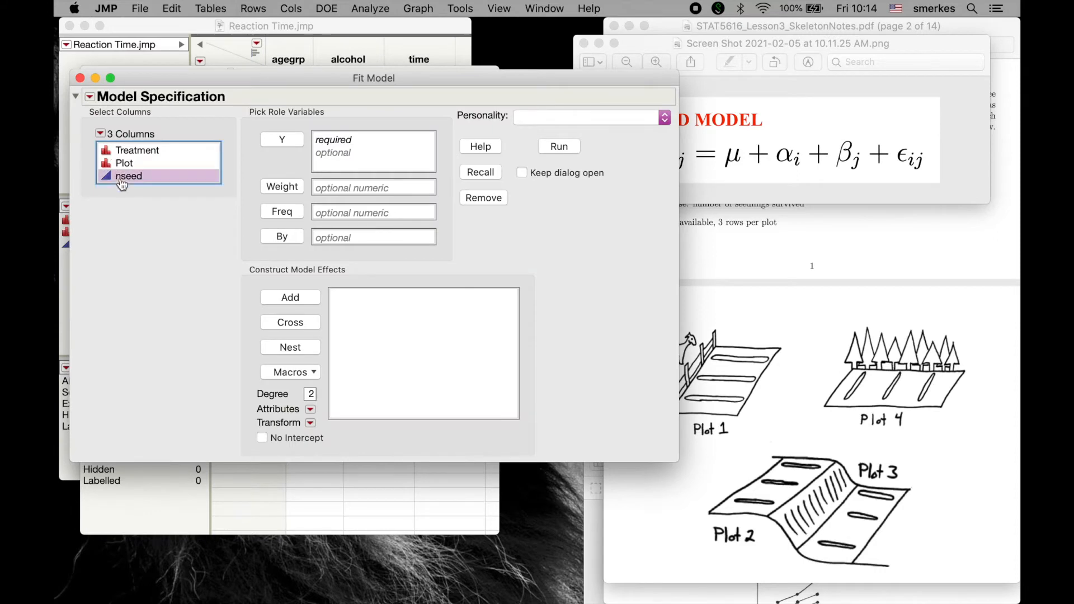
pyautogui.click(290, 142)
# - Add Treatment and Plot as model effects and run the standard least squares fit
pyautogui.click(170, 168)
pyautogui.hotkey('shift', 'Up')
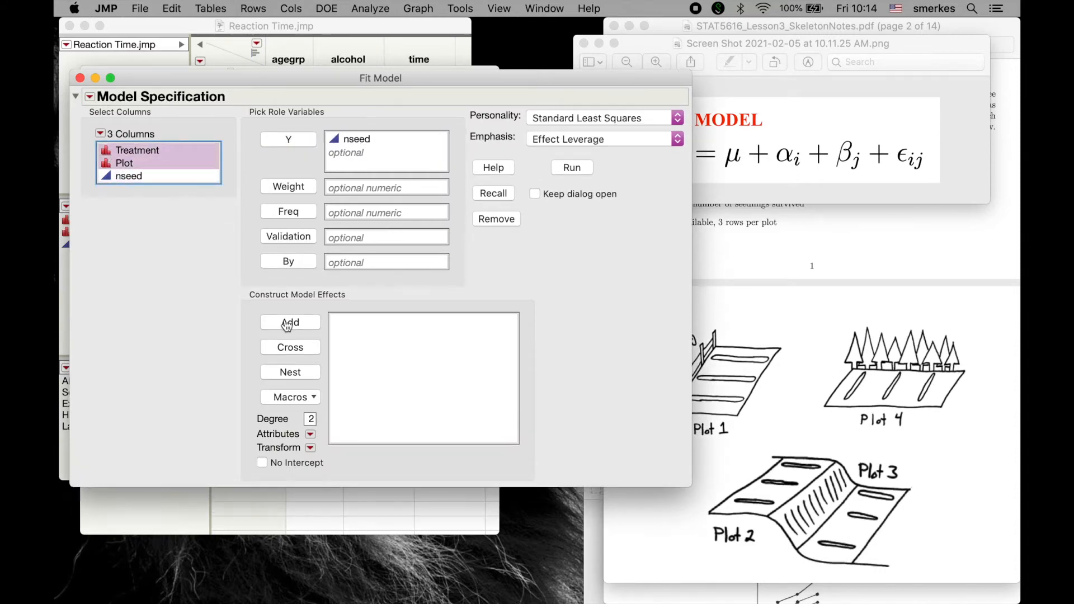
pyautogui.click(144, 169)
pyautogui.hotkey('shift', 'Up')
pyautogui.click(290, 322)
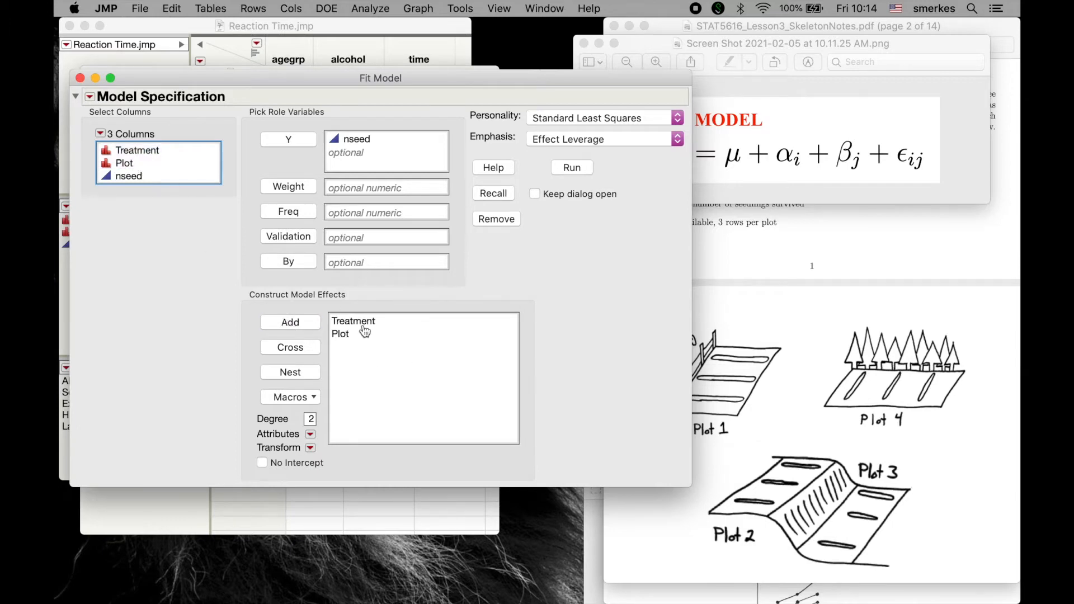
pyautogui.click(572, 168)
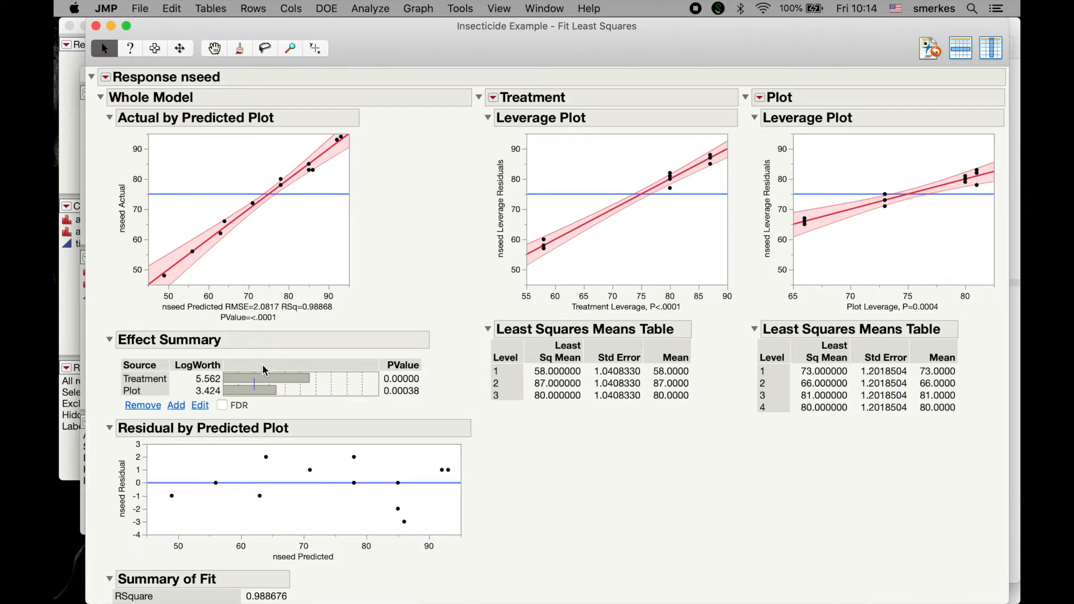
# - Examine the RCBD fit report's ANOVA, effect tests and available Treatment LSMeans comparisons, and close the report
pyautogui.scroll(-5, 265, 358)
pyautogui.scroll(-1, 265, 358)
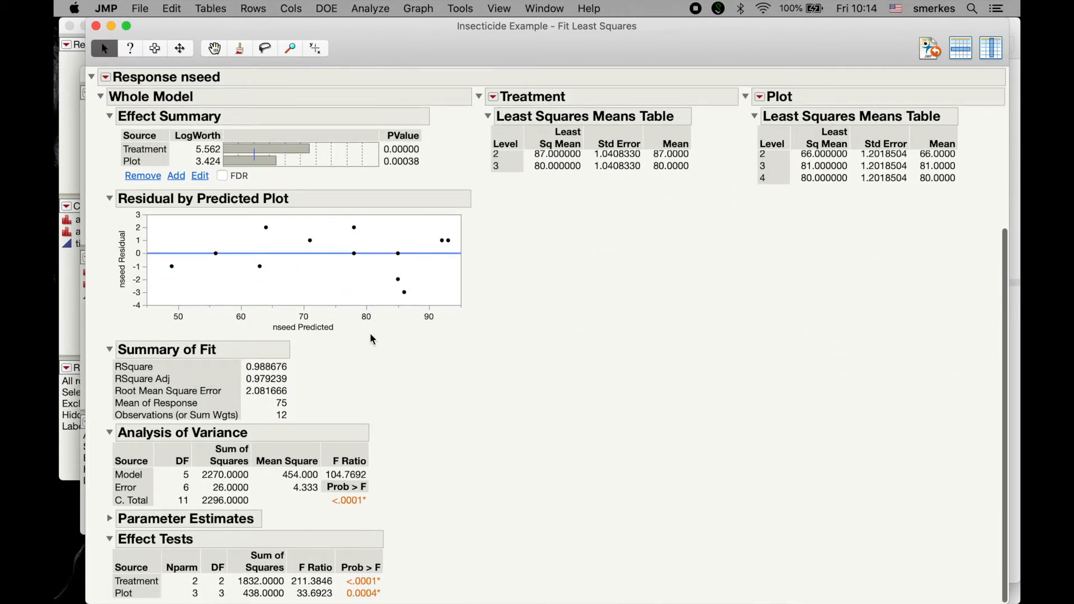
pyautogui.scroll(6, 531, 69)
pyautogui.click(493, 97)
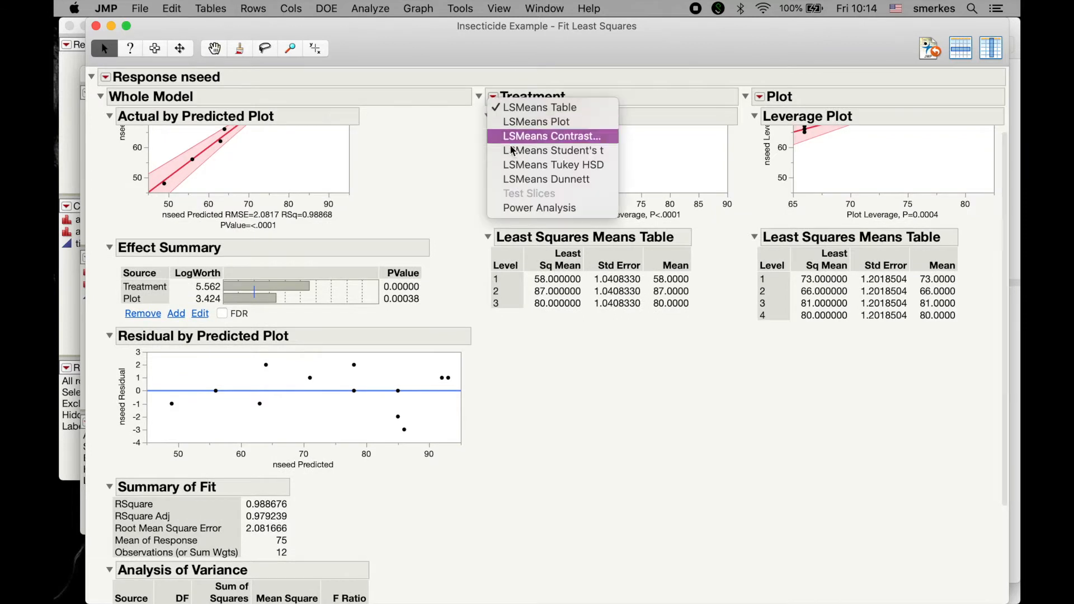
pyautogui.click(494, 99)
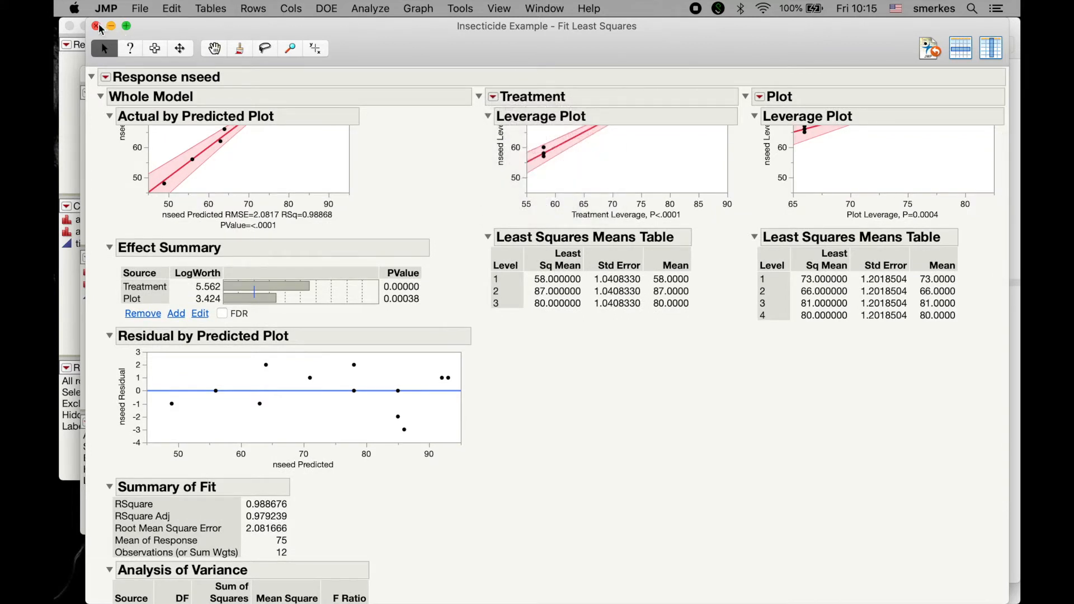
pyautogui.click(95, 27)
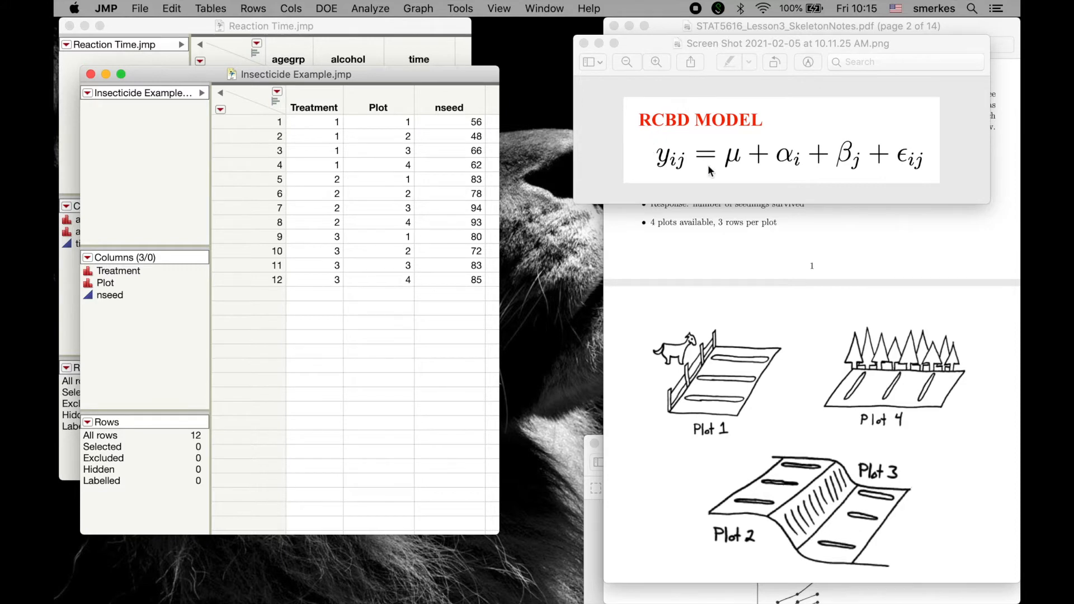
# - Bring the GRCBD model formula image in Preview to the front and place it directly below the RCBD formula
pyautogui.click(596, 526)
pyautogui.moveTo(657, 439); pyautogui.dragTo(647, 219)
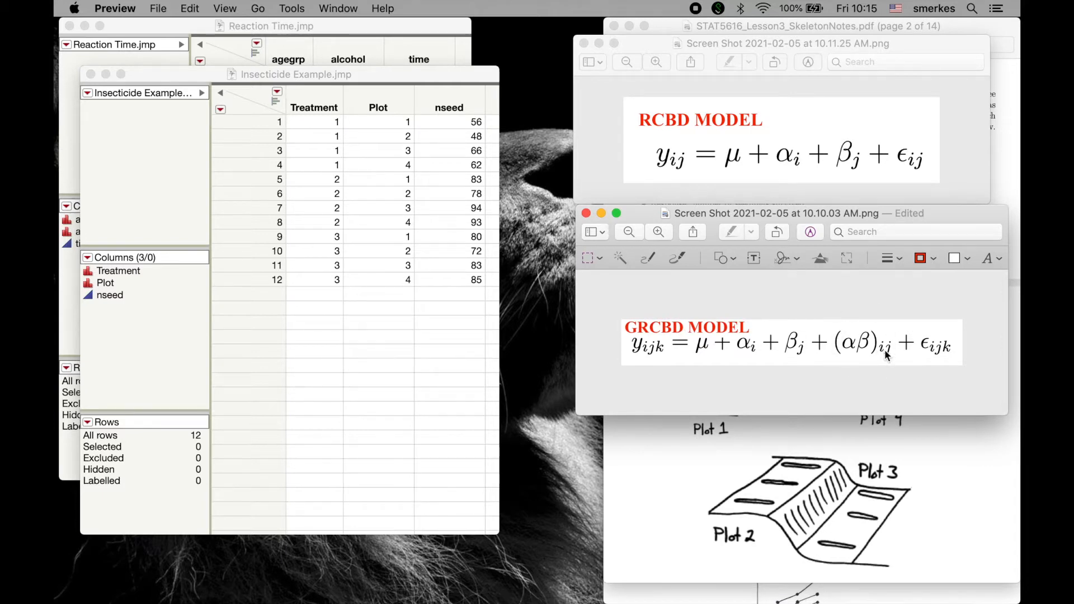
# - Start a new Fit Model on the Insecticide Example table in JMP with nseed as the Y response
pyautogui.click(360, 75)
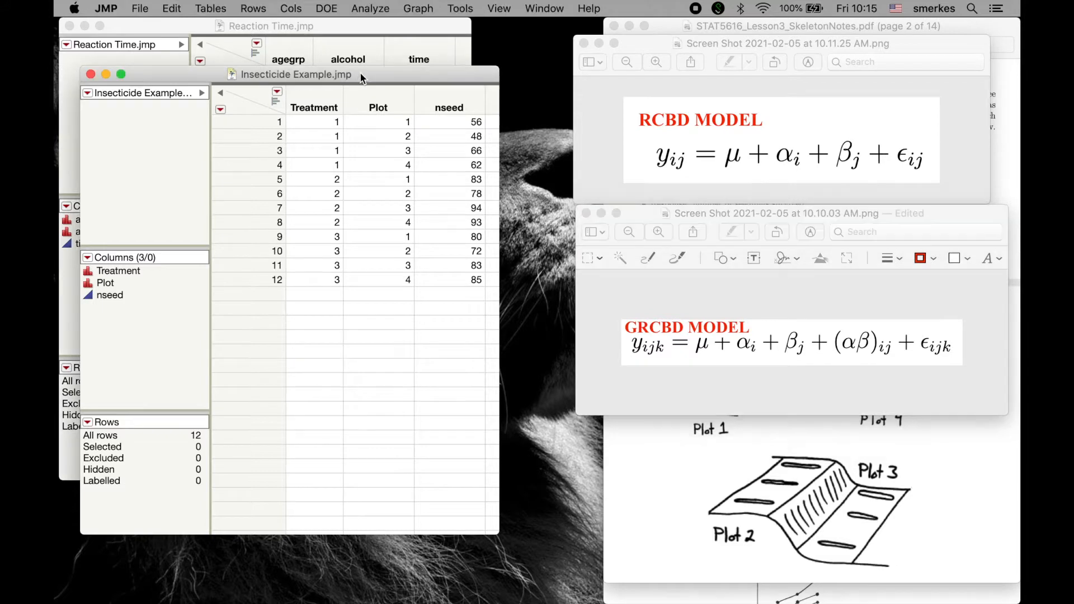
pyautogui.click(361, 11)
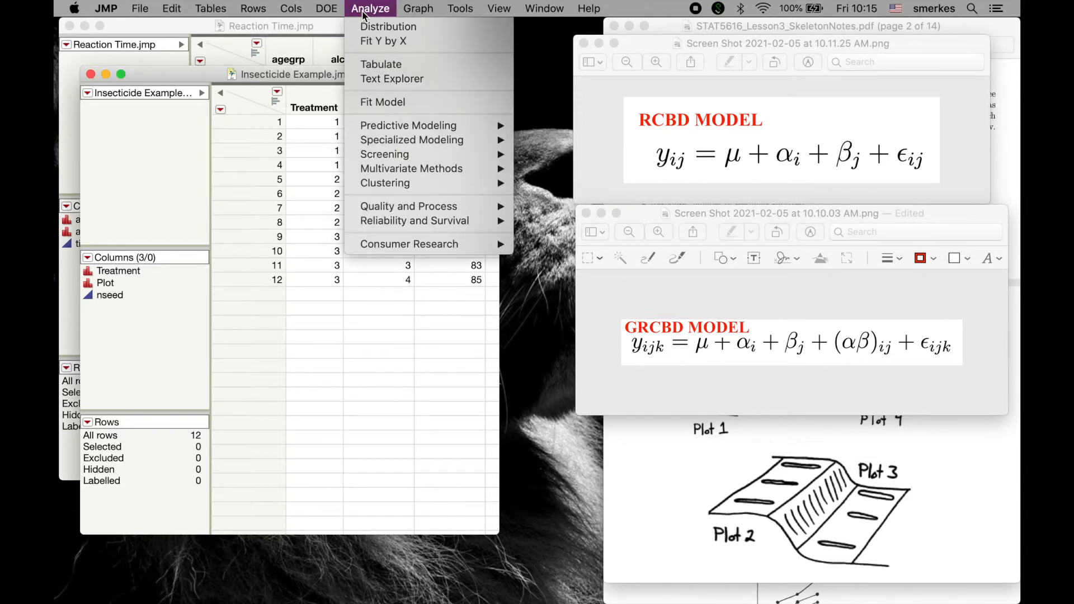
pyautogui.click(371, 105)
pyautogui.click(197, 144)
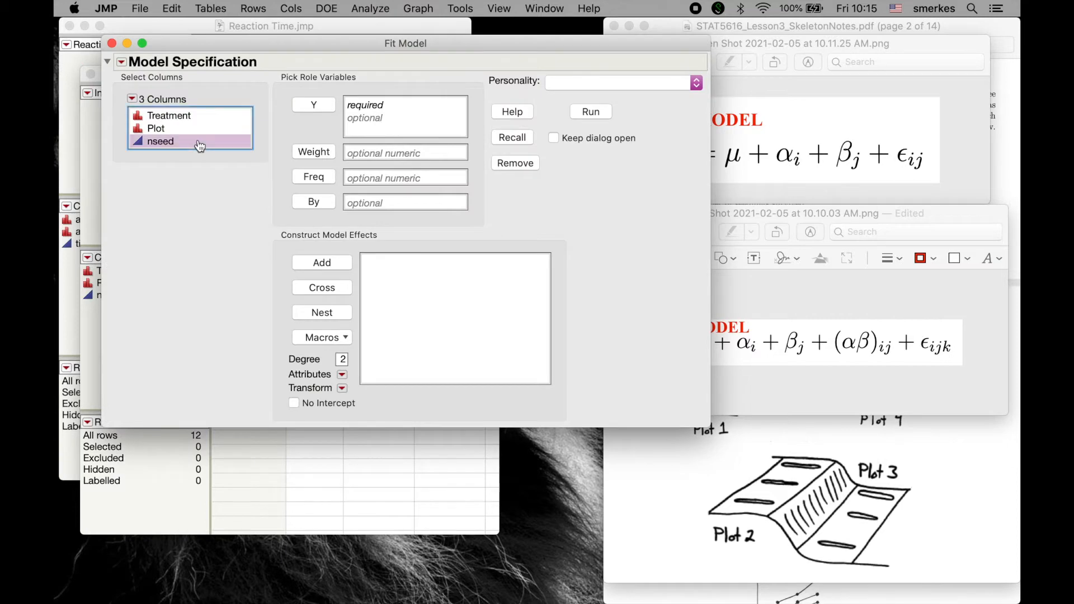
pyautogui.click(304, 106)
# - Add Treatment and Plot as main effects in the model specification
pyautogui.click(192, 130)
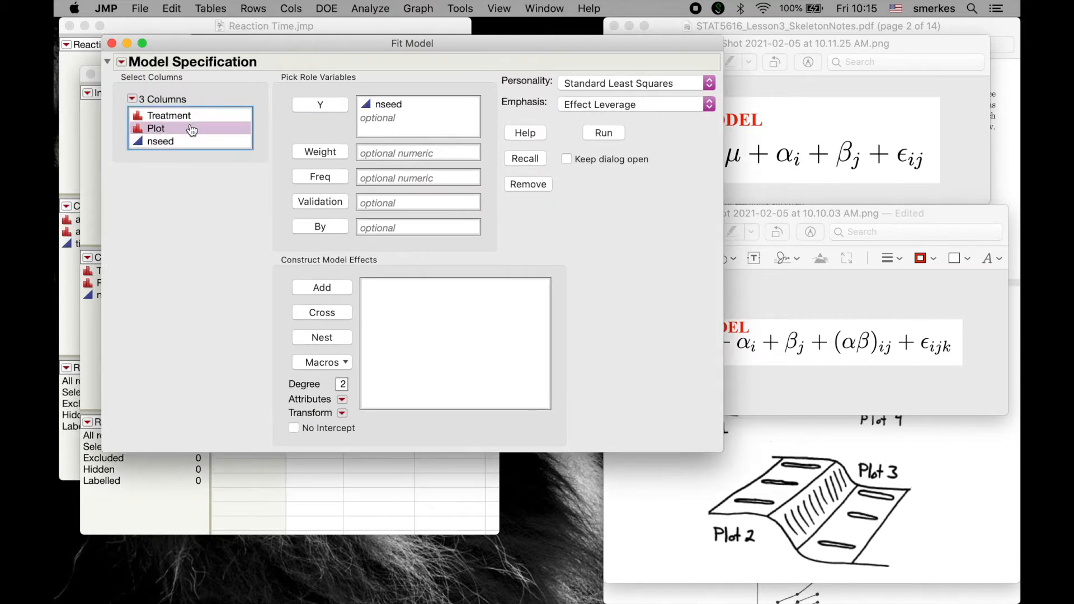
pyautogui.keyDown('shift'); pyautogui.click(192, 130); pyautogui.keyUp('shift')
pyautogui.click(325, 290)
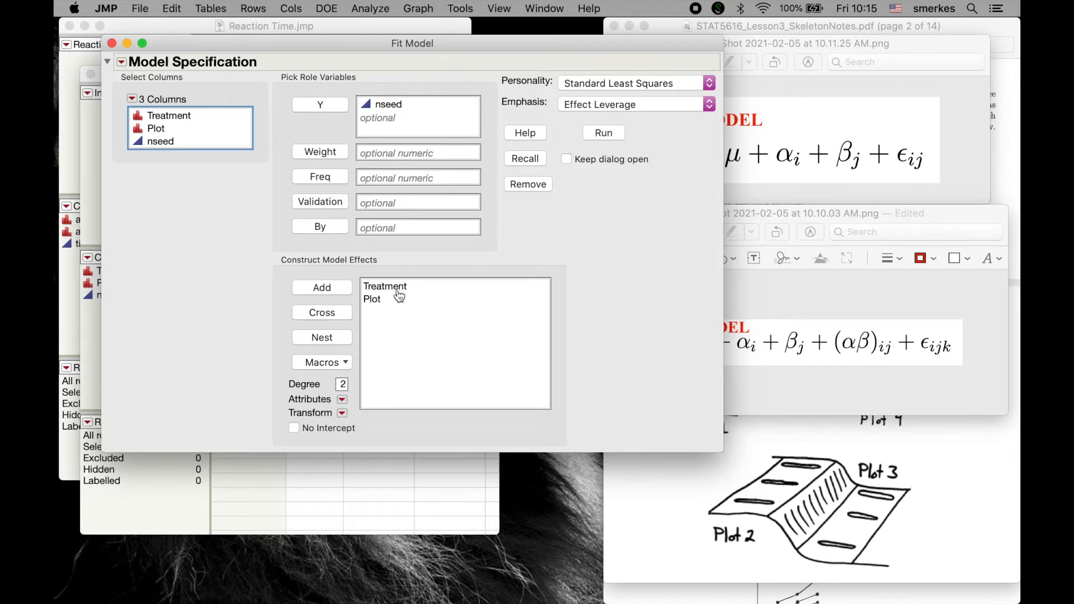
# - Cross Treatment and Plot to add the Treatment*Plot interaction effect, and run the model
pyautogui.click(184, 135)
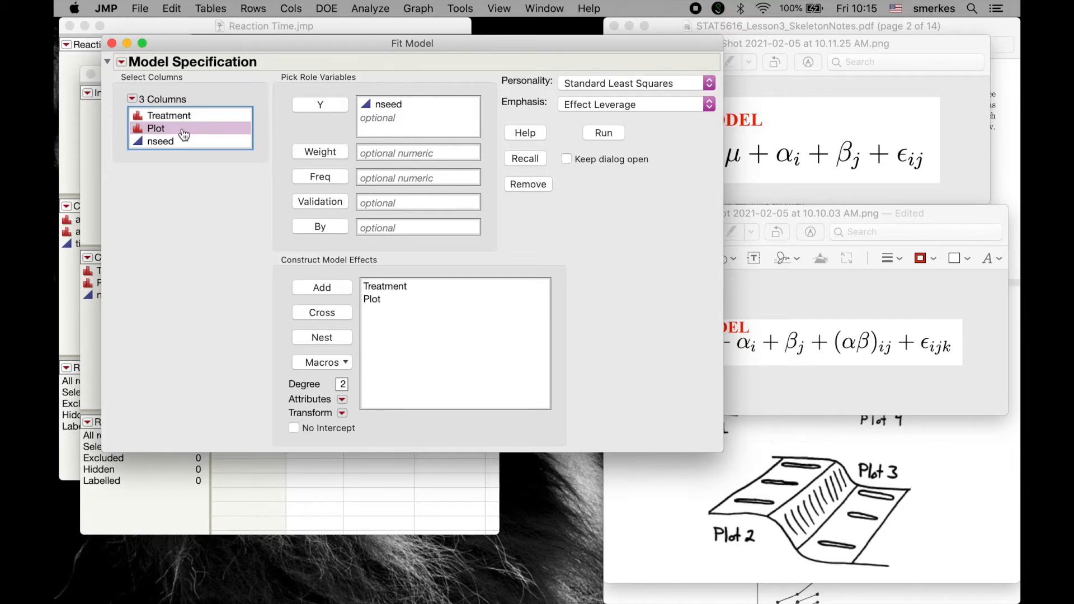
pyautogui.keyDown('shift'); pyautogui.click(185, 117); pyautogui.keyUp('shift')
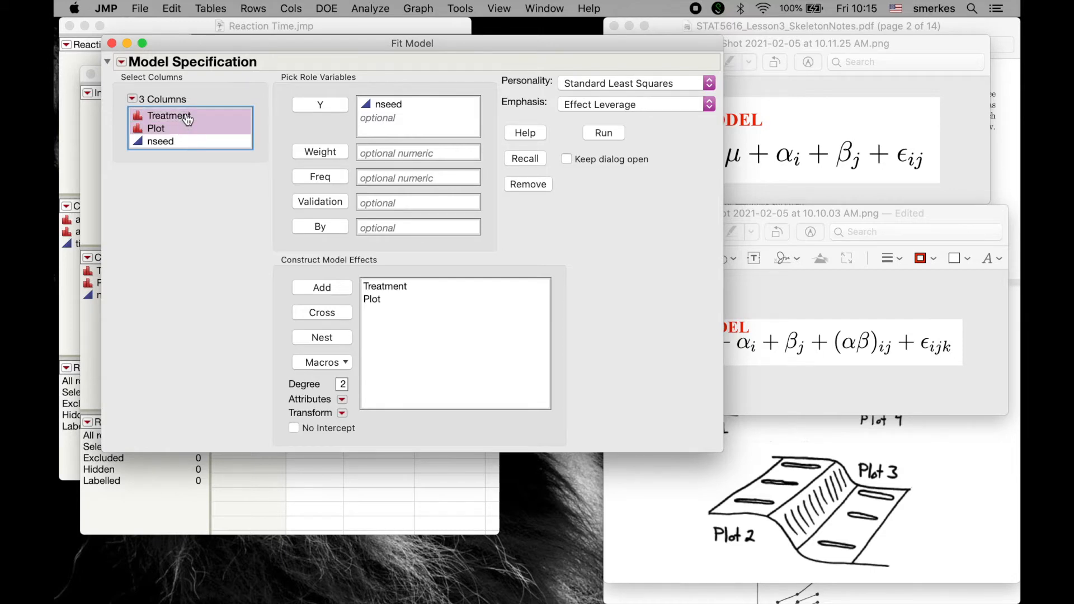
pyautogui.click(317, 315)
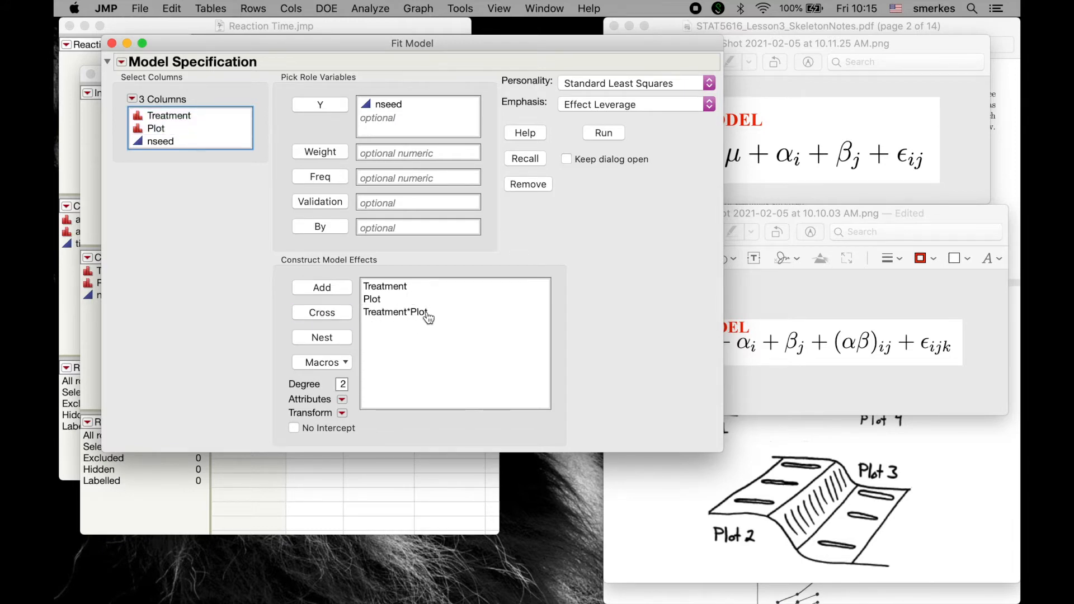
pyautogui.click(605, 134)
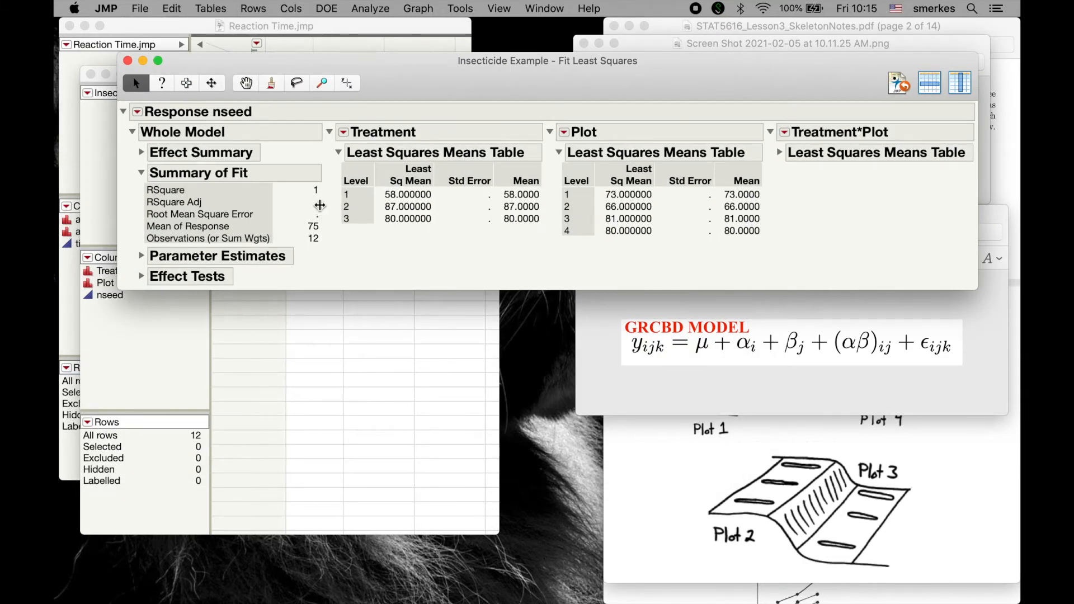
# - Enlarge the fit report window vertically and turn on the Analysis of Variance regression report for nseed
pyautogui.moveTo(397, 292); pyautogui.dragTo(397, 474)
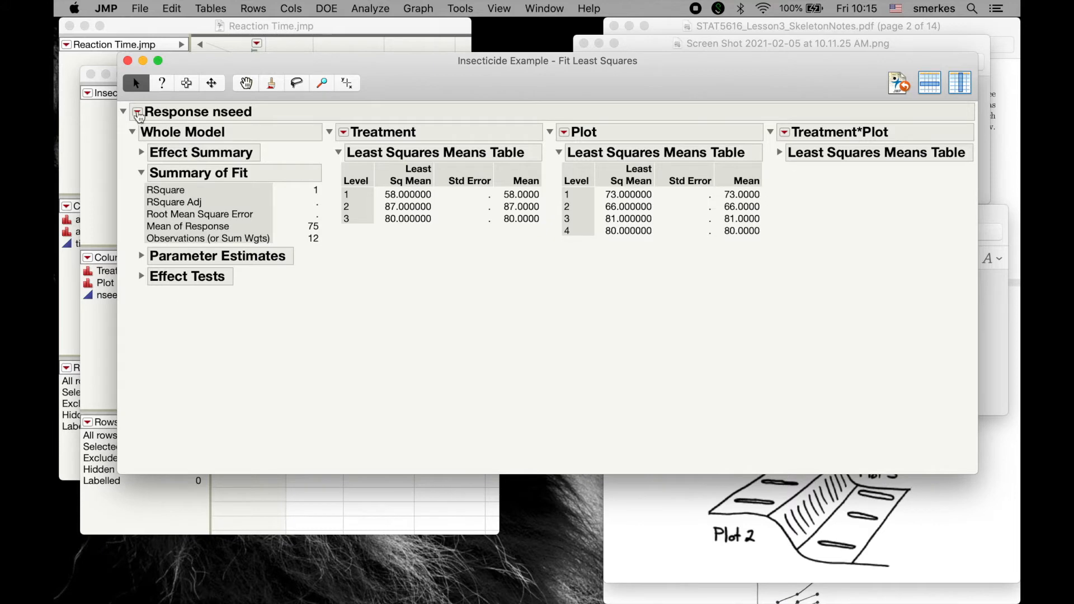
pyautogui.click(144, 114)
pyautogui.moveTo(166, 124)
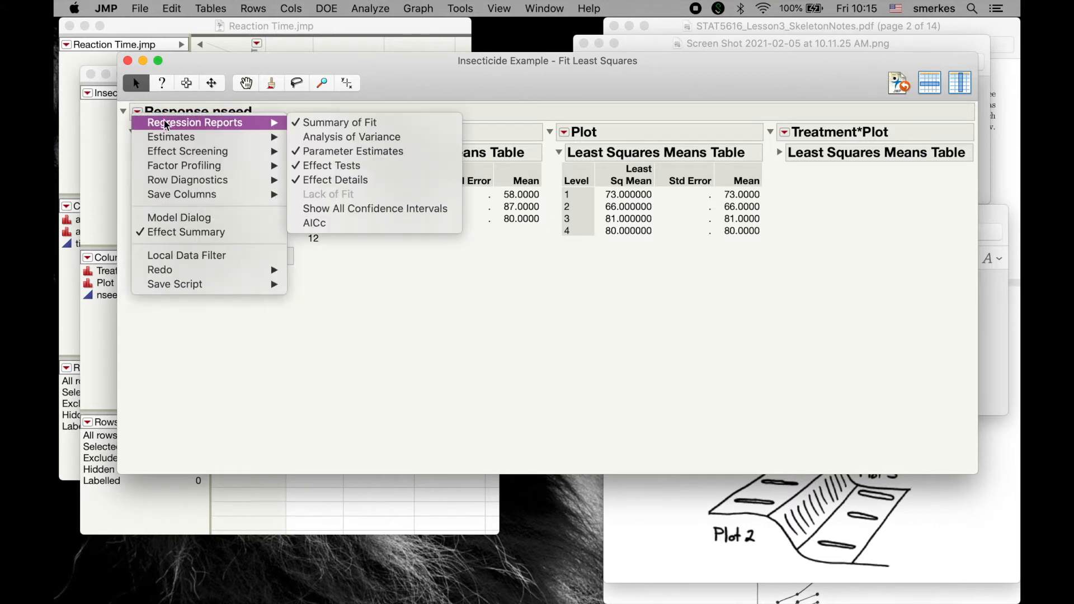
pyautogui.click(352, 137)
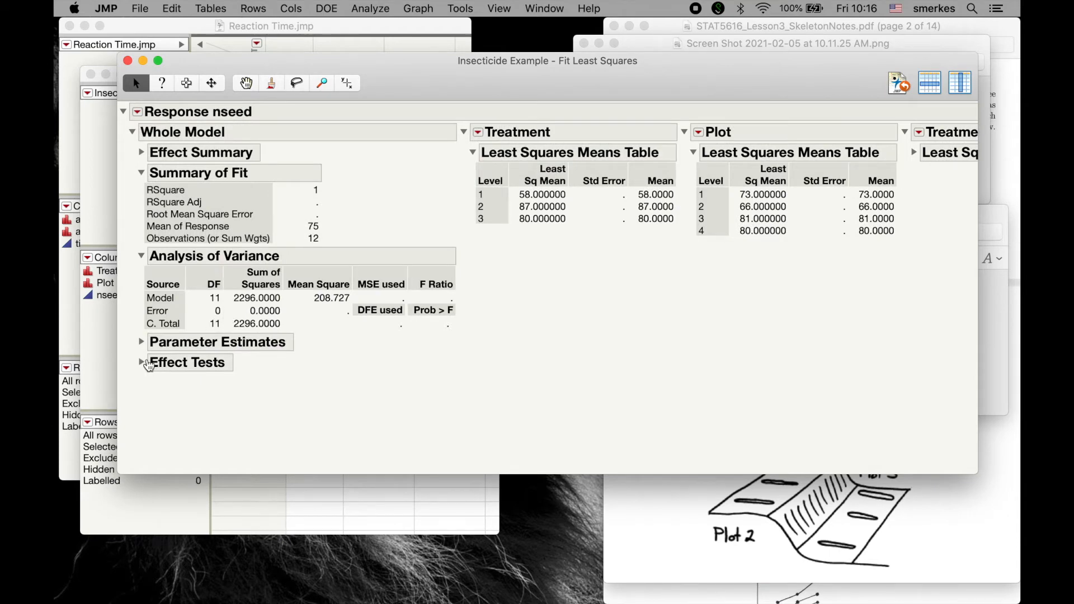
# - Check the Parameter Estimates section, collapse it again, and expand the Effect Tests section of the report
pyautogui.click(142, 343)
pyautogui.scroll(-2, 317, 365)
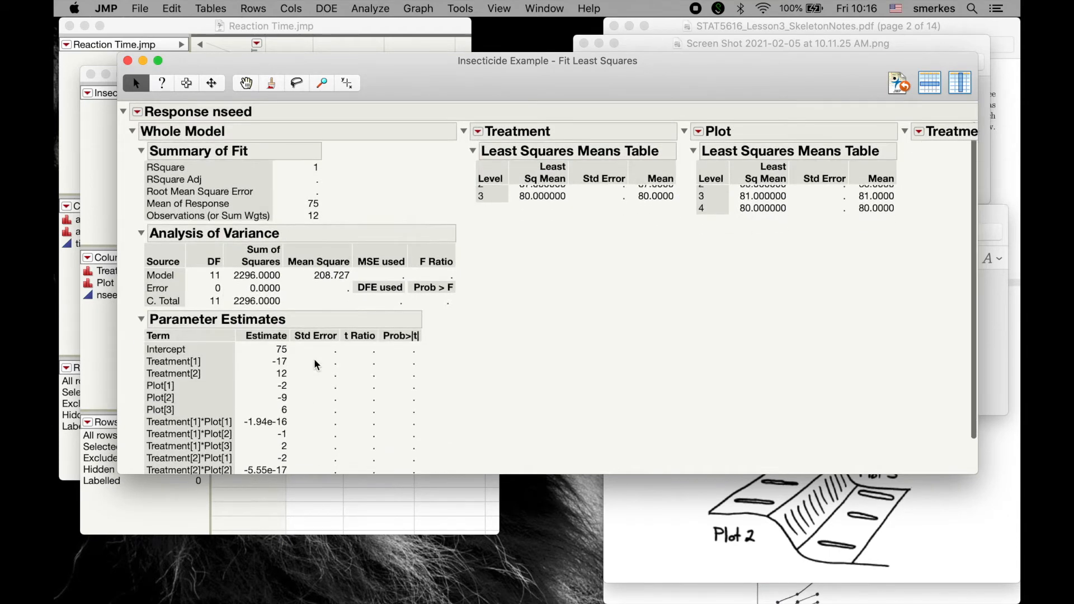
pyautogui.hscroll(1, 235, 336)
pyautogui.click(133, 308)
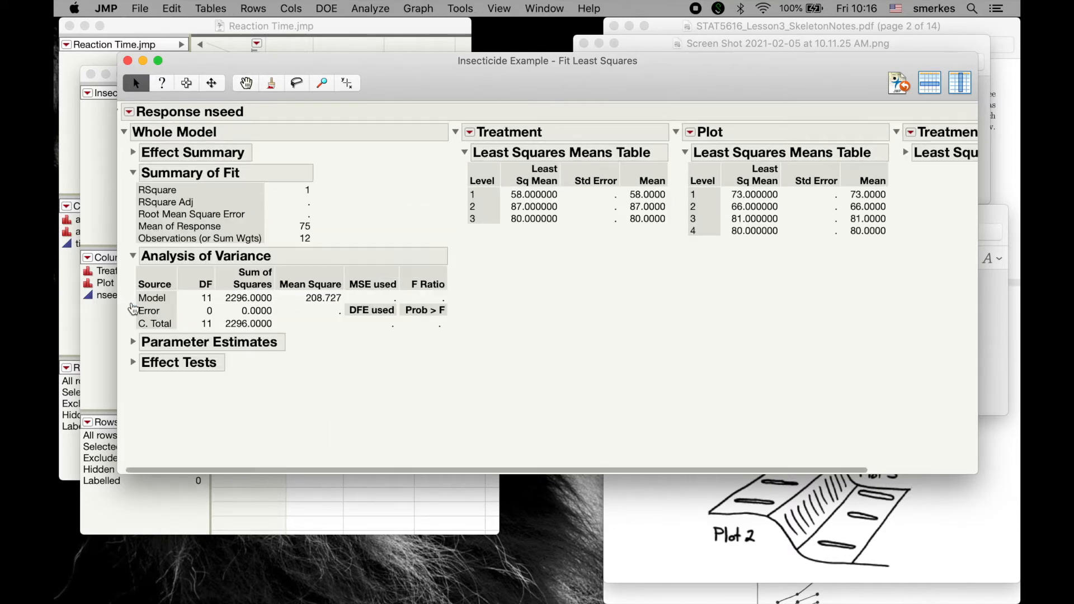
pyautogui.click(134, 363)
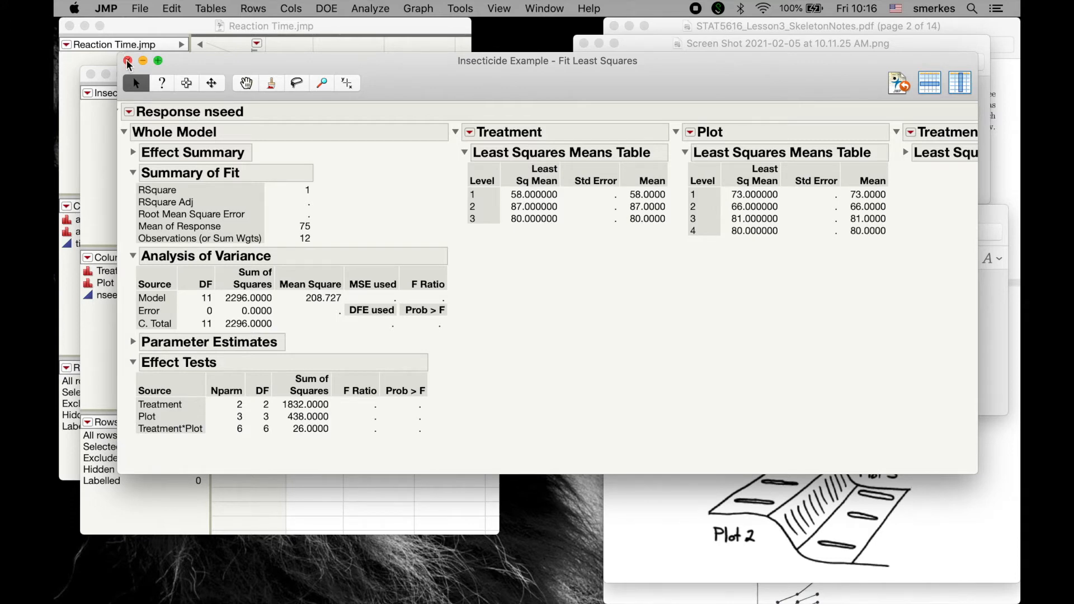
# - Close the insecticide fit report and data table, and bring the Lesson 4 notes with the Reaction Time Example forward in Preview
pyautogui.click(128, 61)
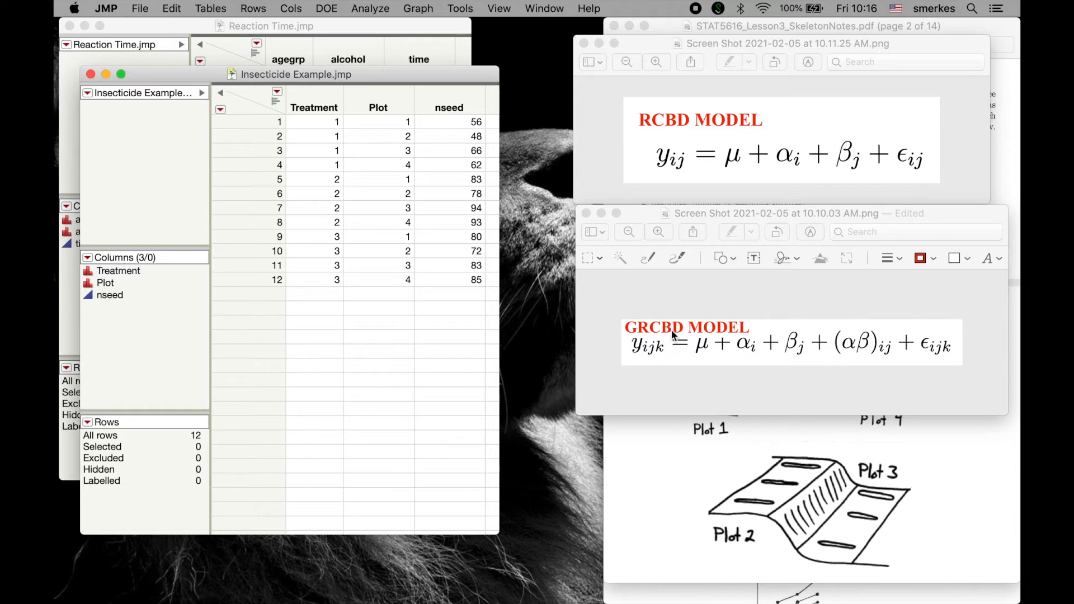
pyautogui.click(90, 75)
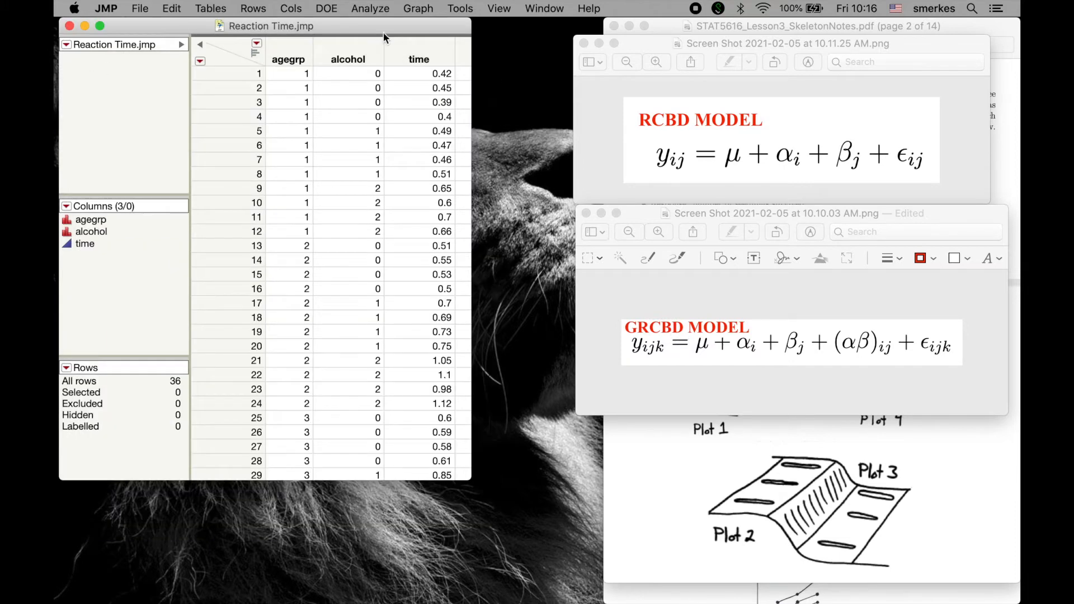
pyautogui.click(686, 597)
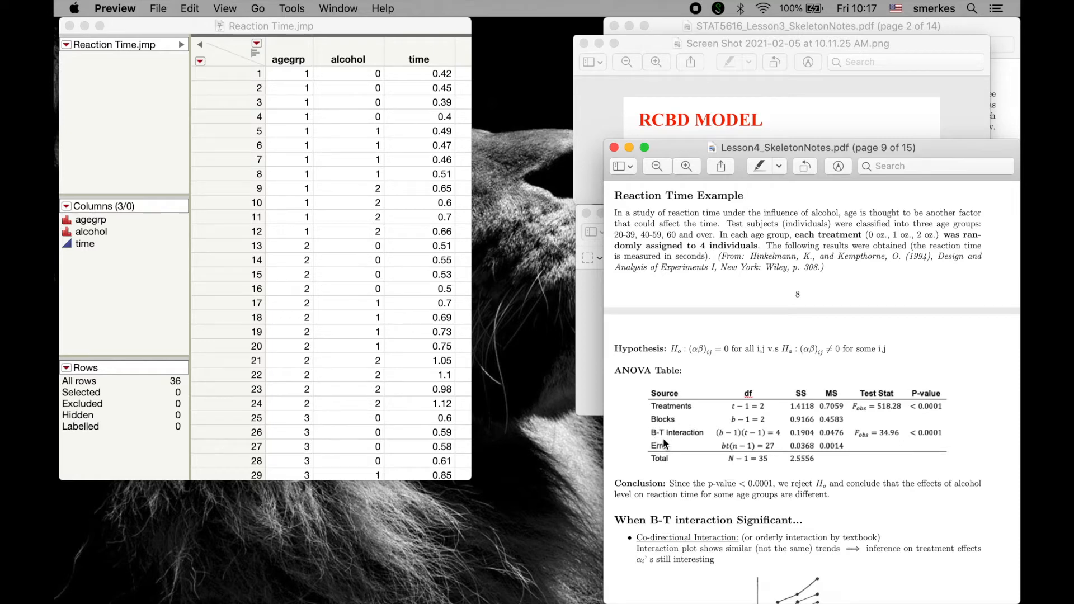
# - Start a Fit Model analysis on the Reaction Time data table and assign time as the Y response
pyautogui.click(360, 33)
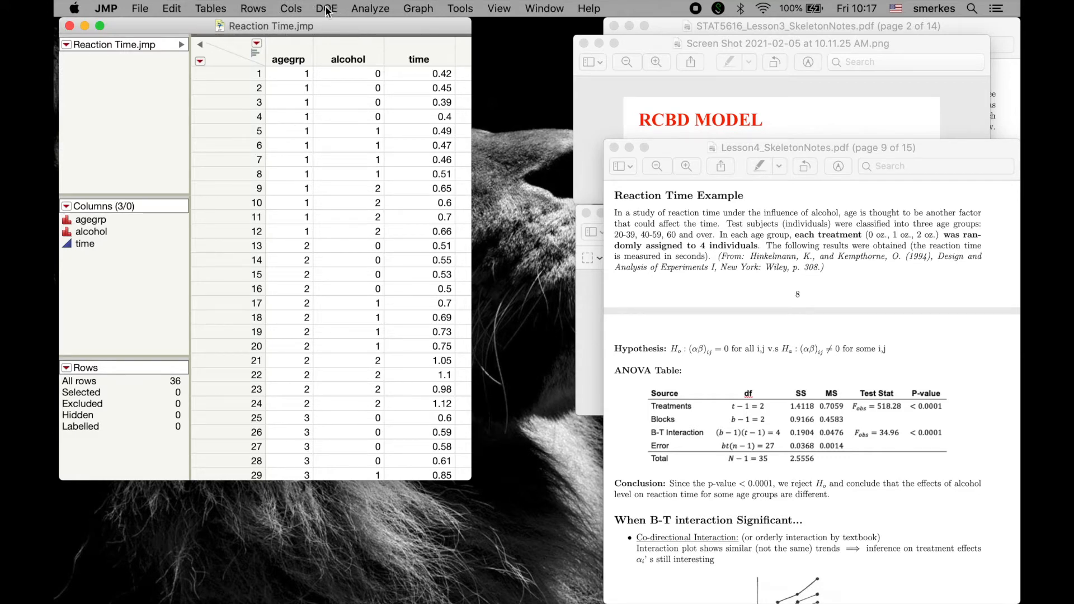
pyautogui.click(363, 9)
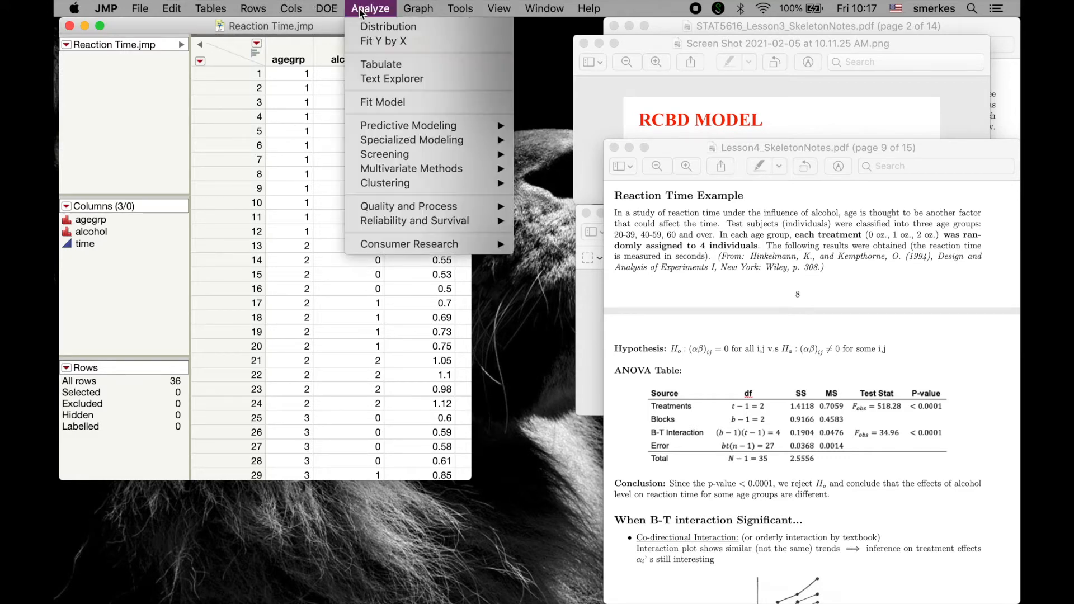
pyautogui.click(378, 102)
pyautogui.click(248, 178)
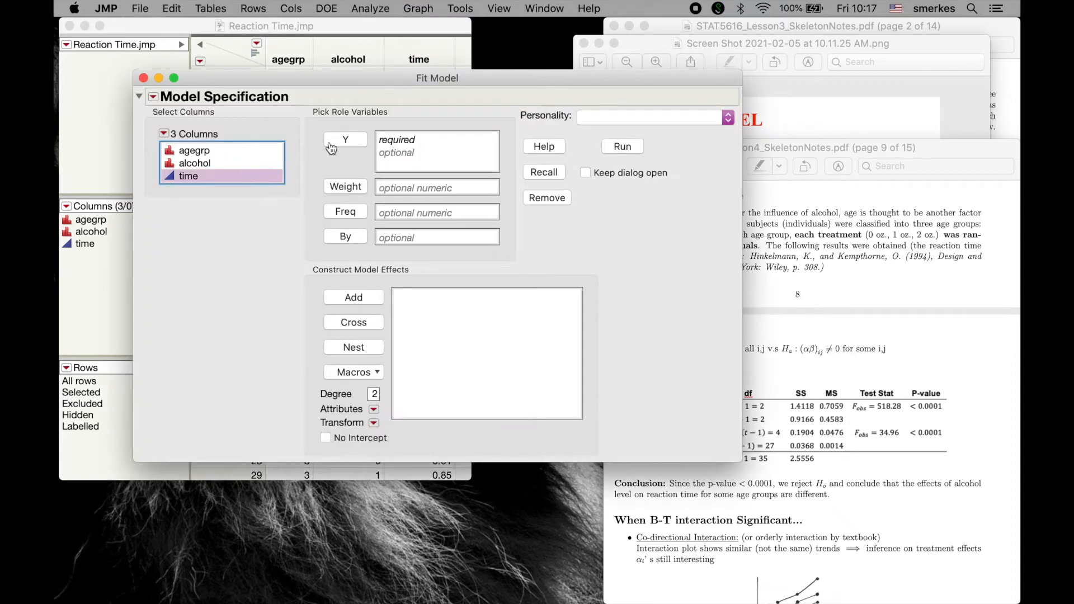
pyautogui.click(346, 140)
# - Add alcohol and agegrp as main effects in the model specification
pyautogui.click(214, 166)
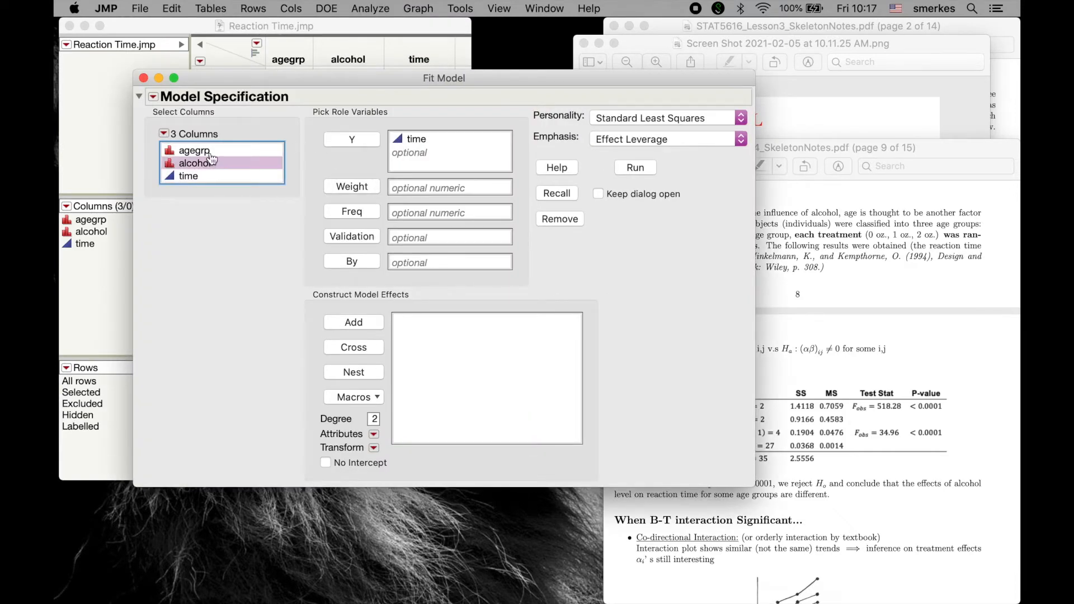
pyautogui.click(356, 324)
pyautogui.click(230, 151)
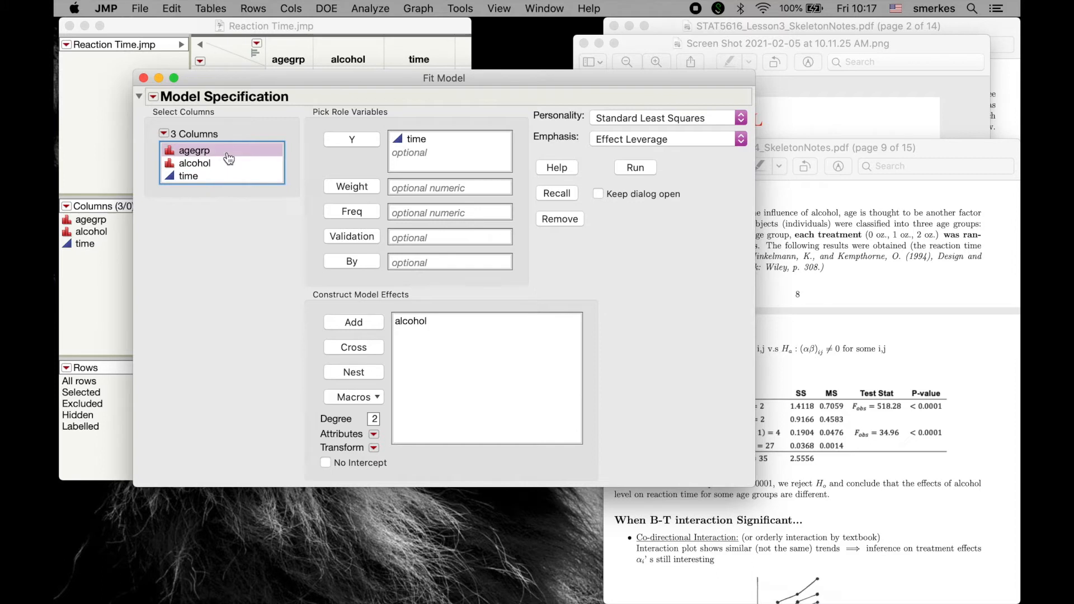
pyautogui.click(350, 323)
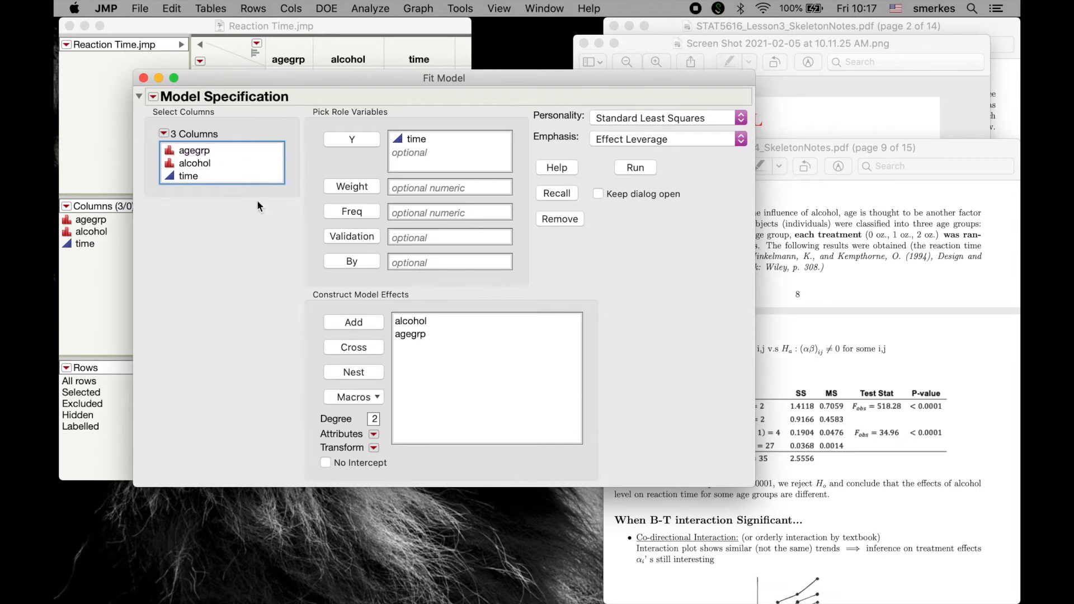
# - Cross agegrp and alcohol to add the agegrp*alcohol interaction effect, and run the model
pyautogui.click(219, 167)
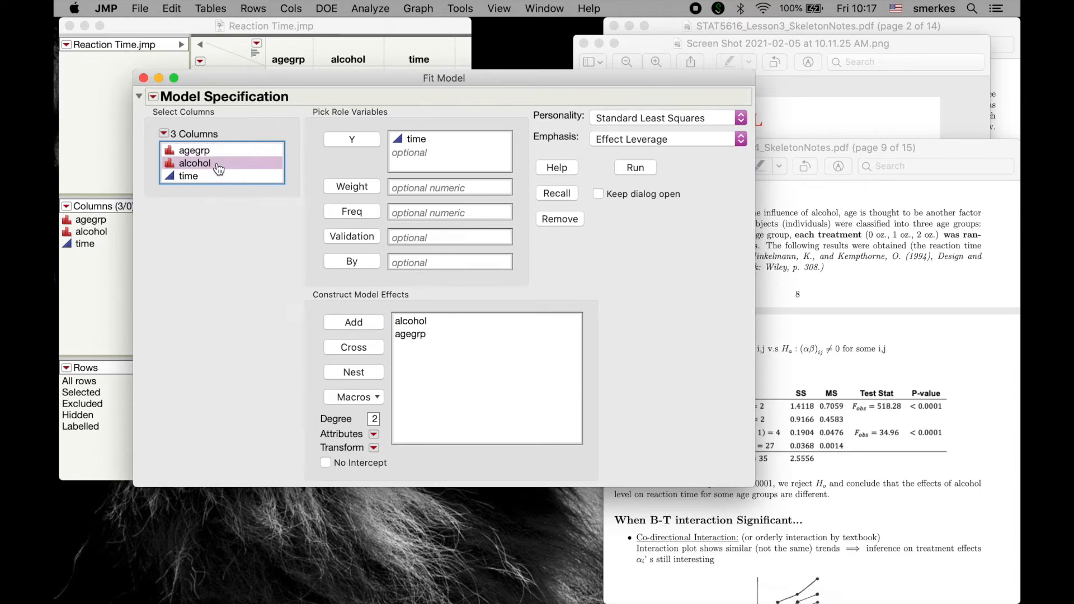
pyautogui.keyDown('shift'); pyautogui.click(218, 153); pyautogui.keyUp('shift')
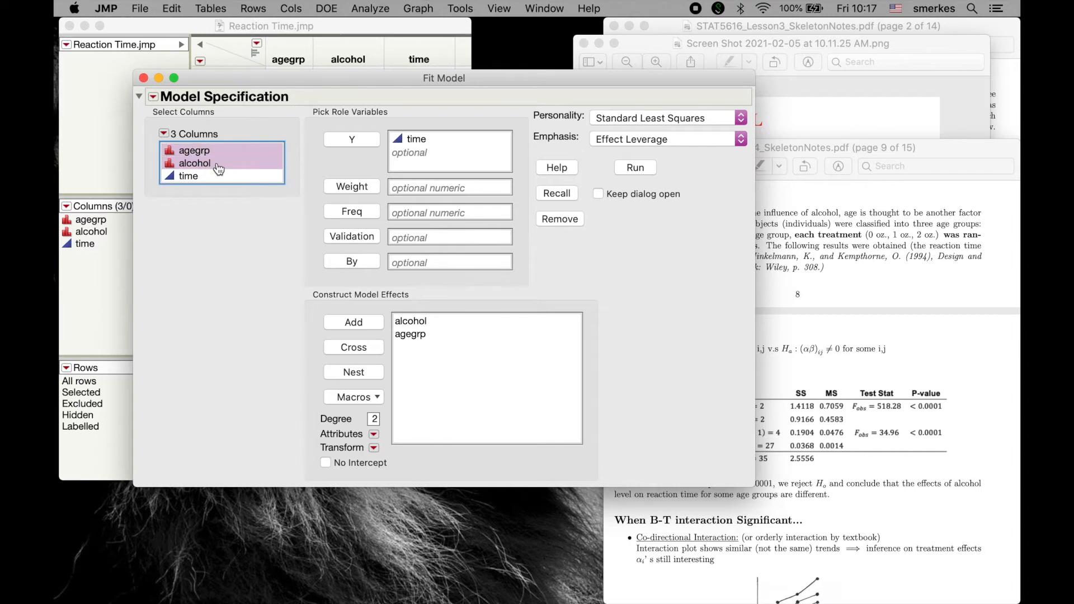
pyautogui.click(353, 348)
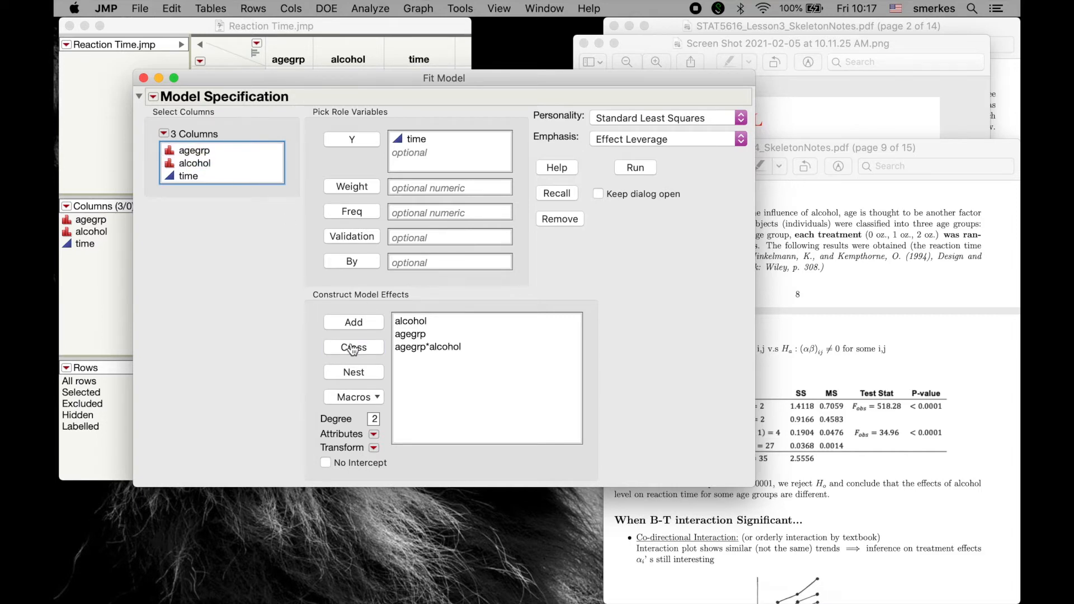
pyautogui.click(637, 168)
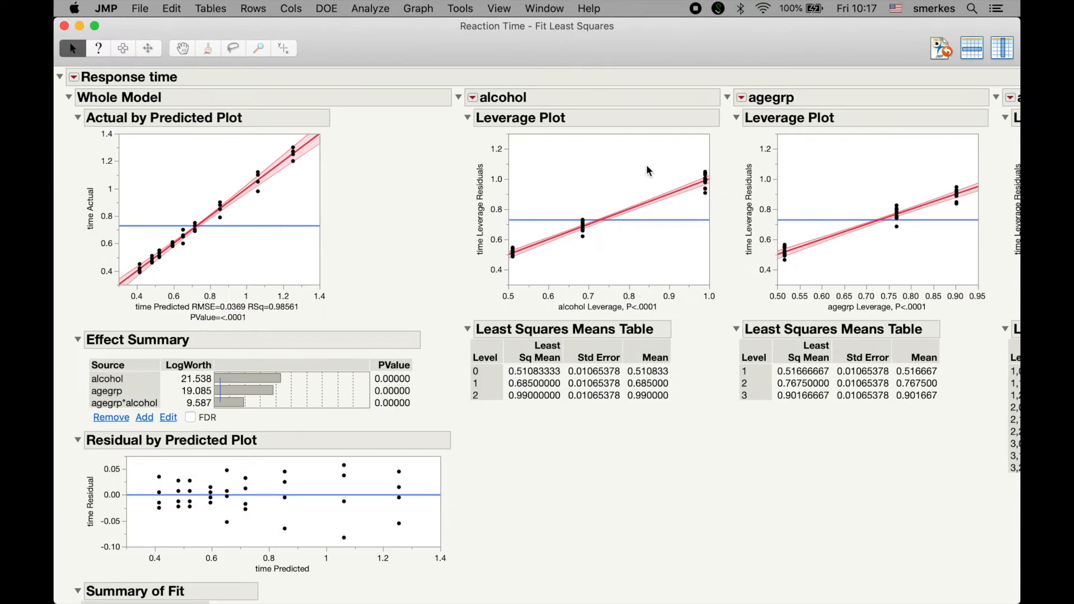
# - Show the Mean Square column in the Effect Tests table of the Reaction Time fit report
pyautogui.scroll(-5, 365, 286)
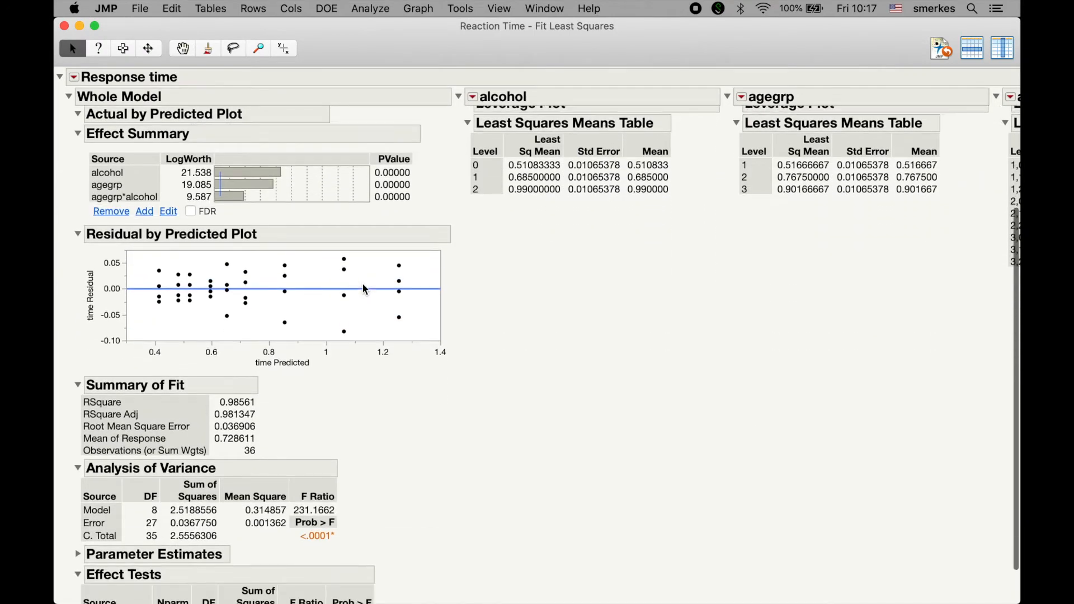
pyautogui.scroll(-2, 365, 289)
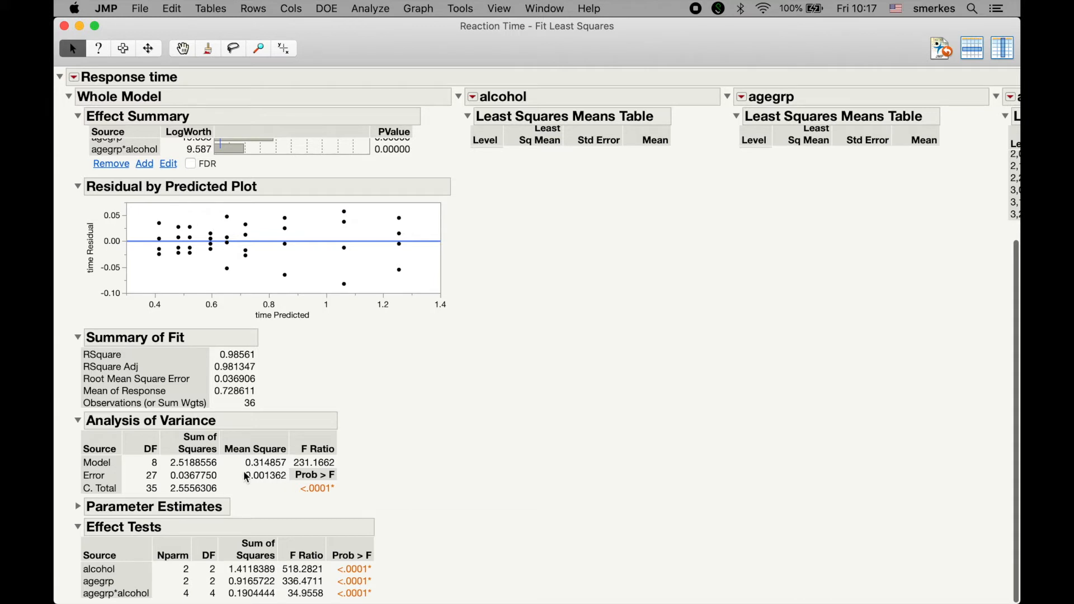
pyautogui.moveTo(247, 478)
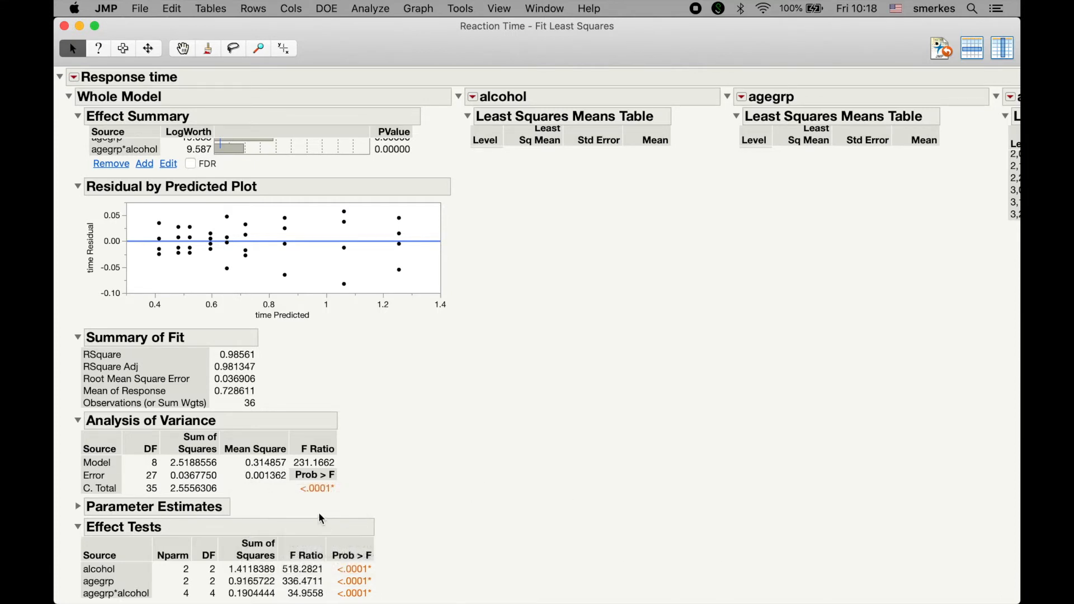
pyautogui.rightClick(280, 533)
pyautogui.rightClick(269, 554)
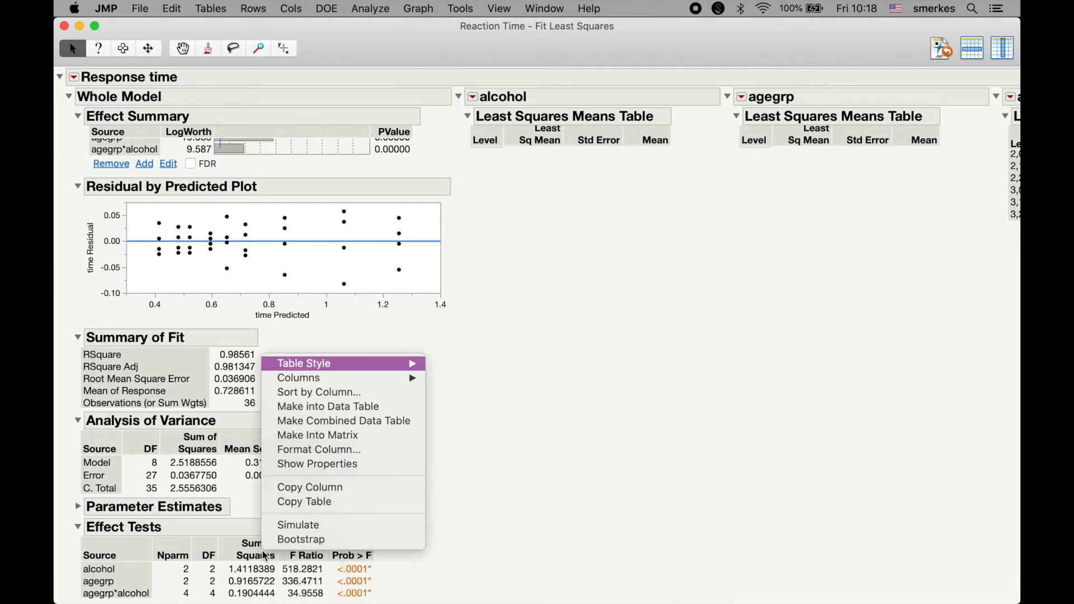
pyautogui.moveTo(330, 379)
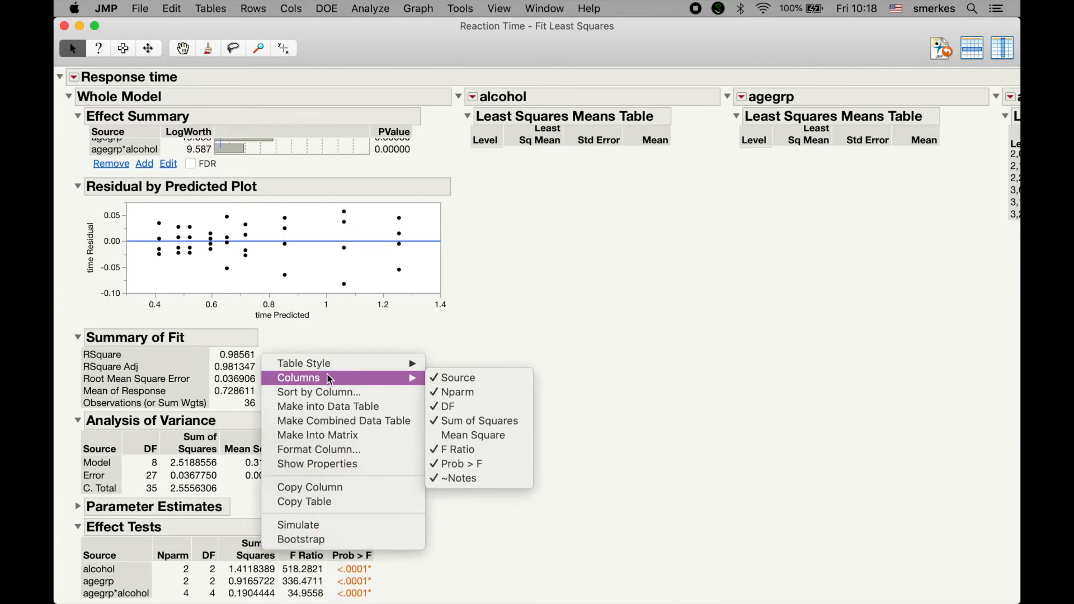
pyautogui.click(471, 437)
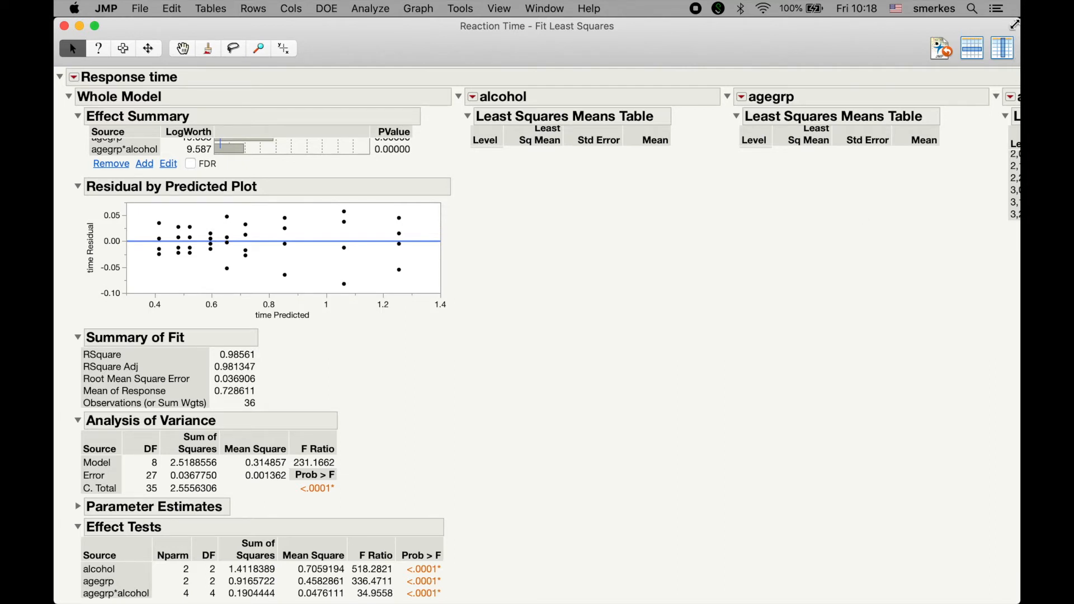
# - Create an LSMeans interaction plot for the agegrp*alcohol effect with agegrp as the overlay term
pyautogui.moveTo(1014, 24)
pyautogui.mouseDown()
pyautogui.moveTo(827, 25)
pyautogui.moveTo(1016, 30)
pyautogui.mouseUp()
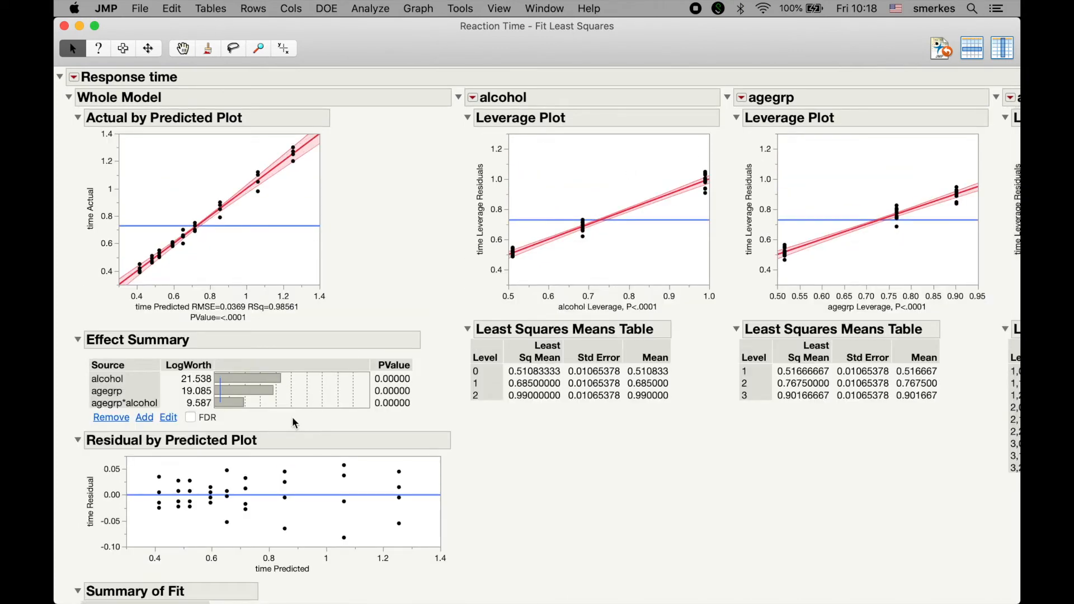
pyautogui.scroll(-5, 296, 392)
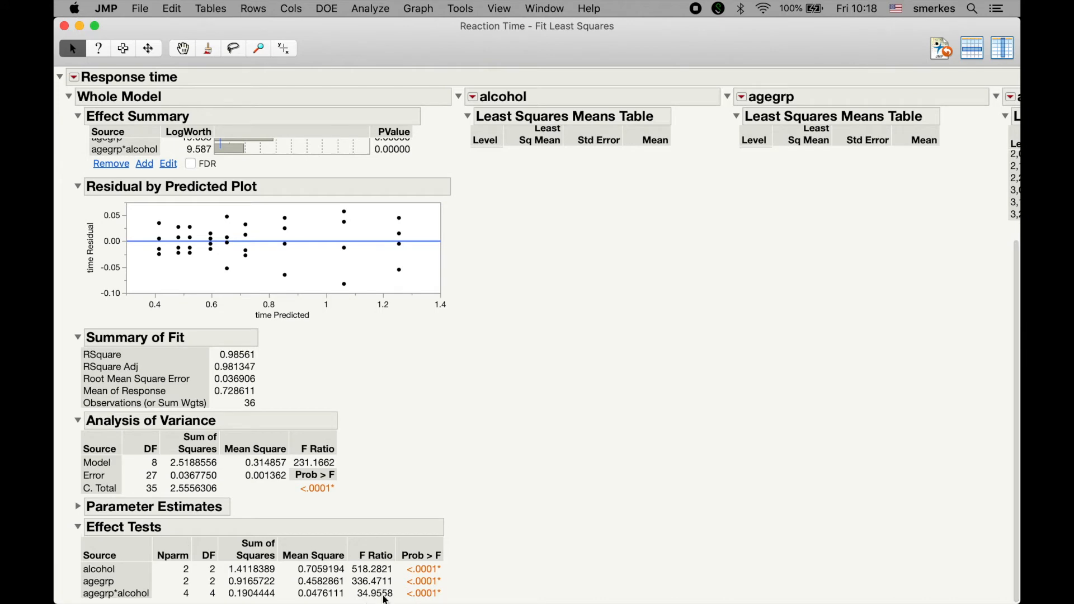
pyautogui.scroll(5, 453, 494)
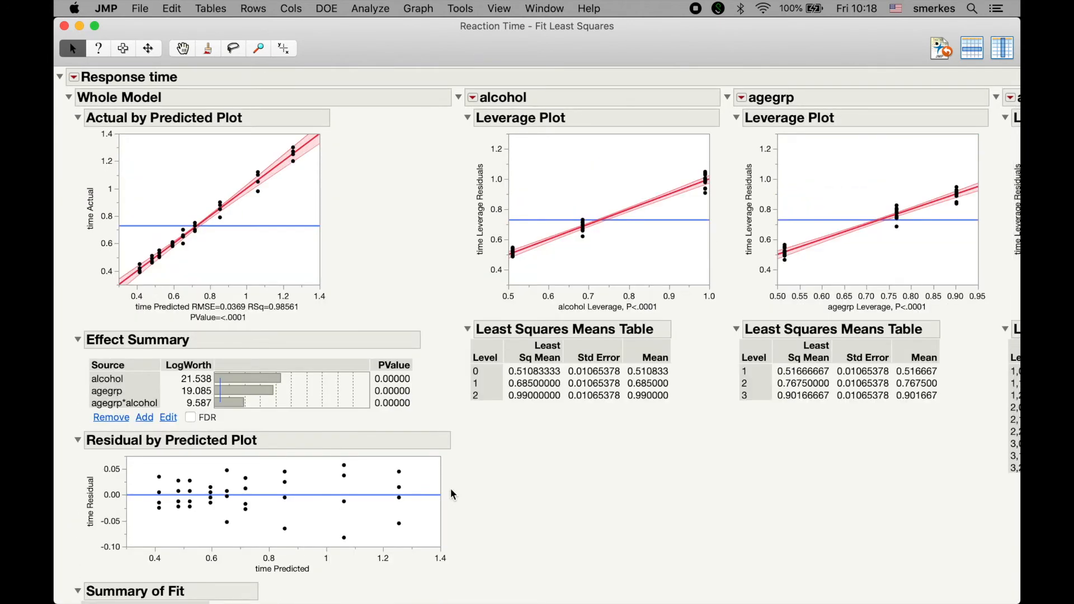
pyautogui.hscroll(5, 499, 254)
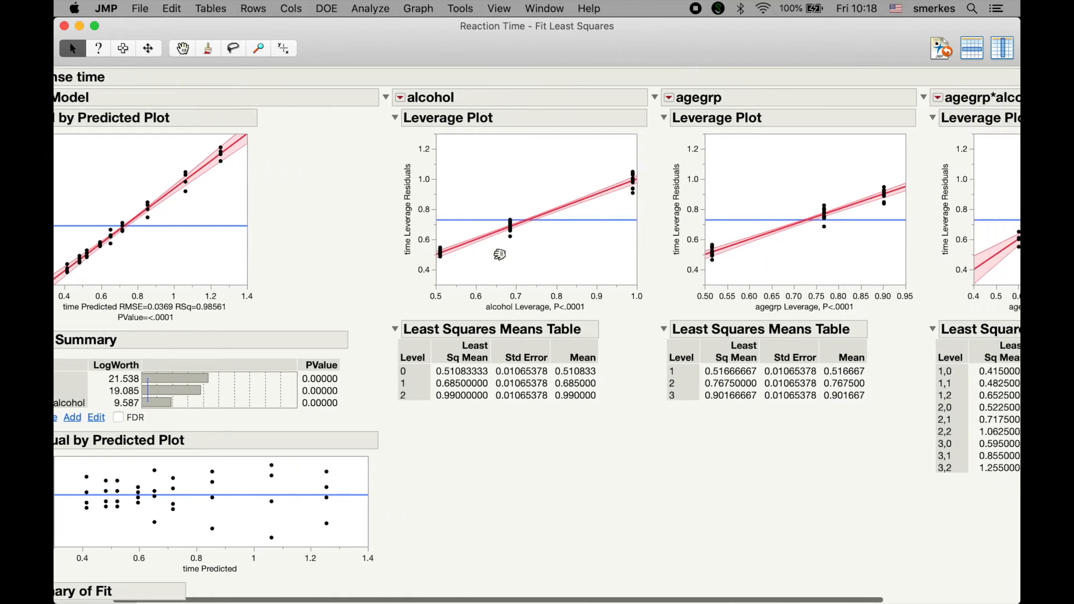
pyautogui.hscroll(3, 499, 255)
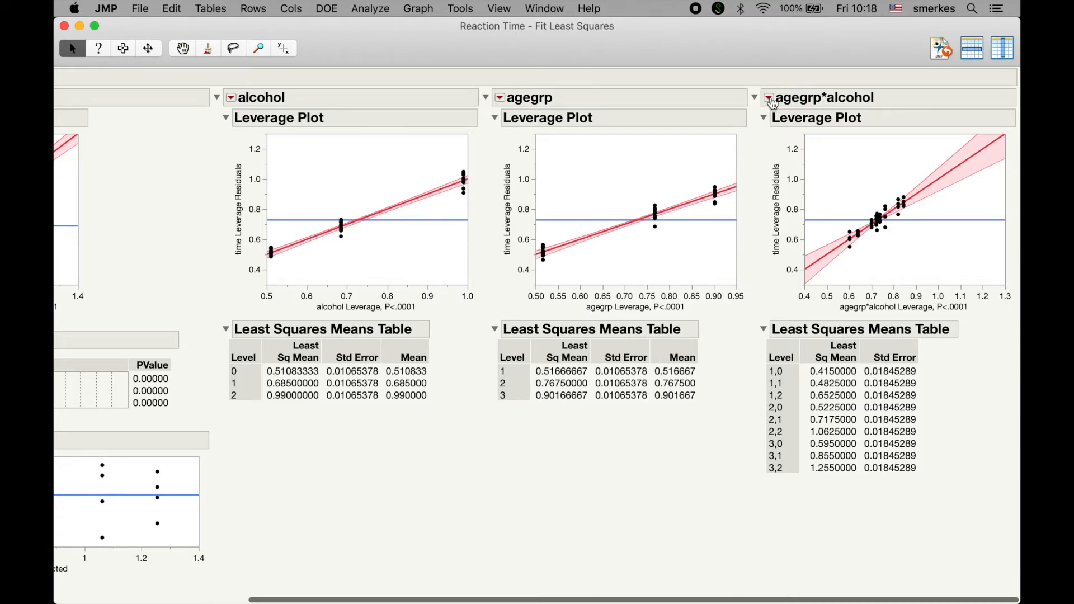
pyautogui.click(769, 99)
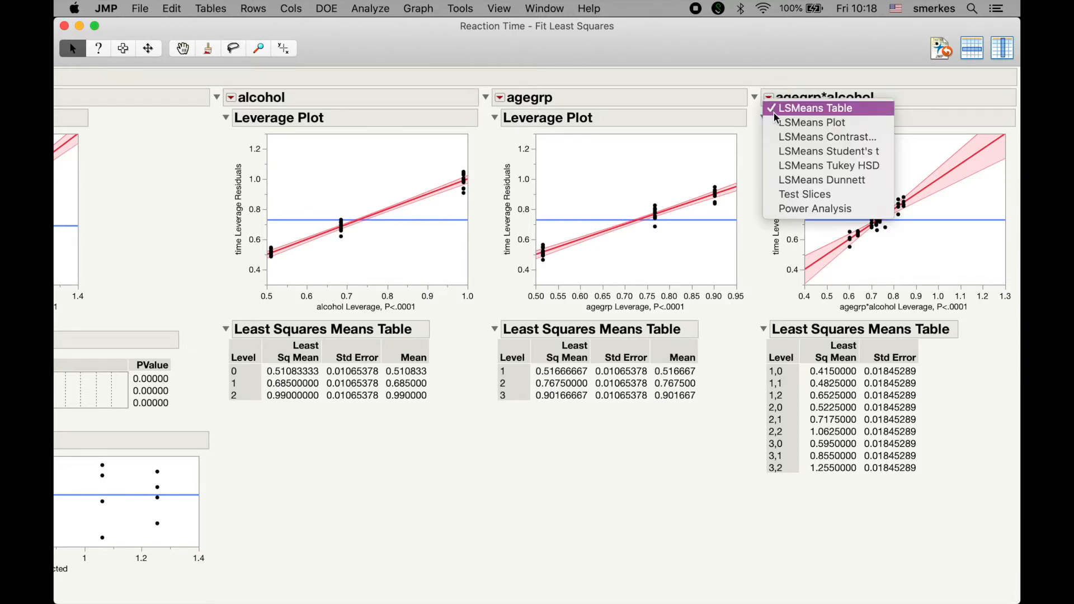
pyautogui.click(777, 122)
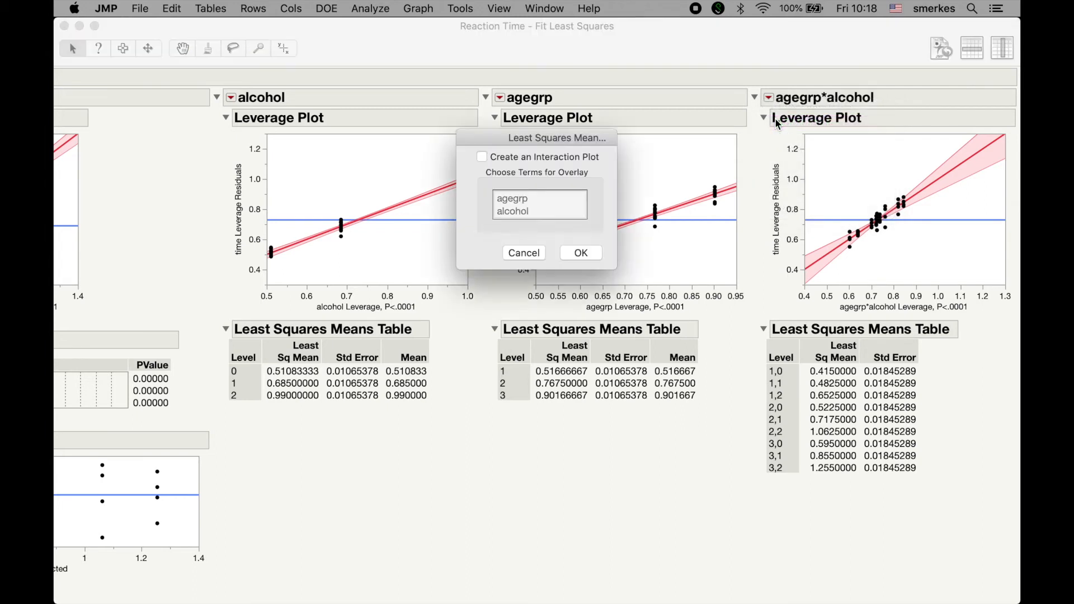
pyautogui.click(538, 161)
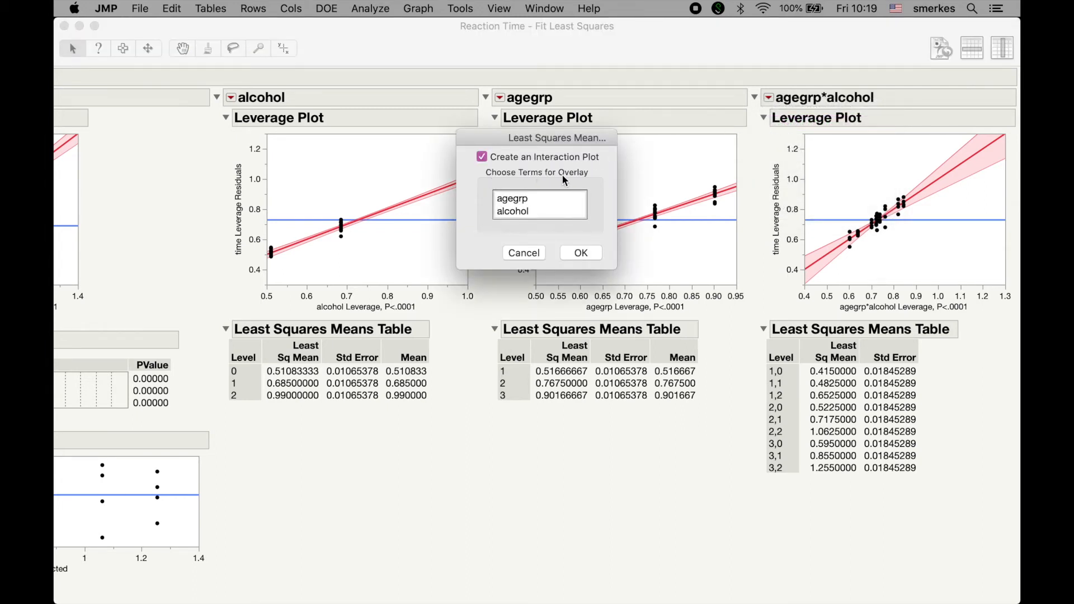
pyautogui.click(520, 200)
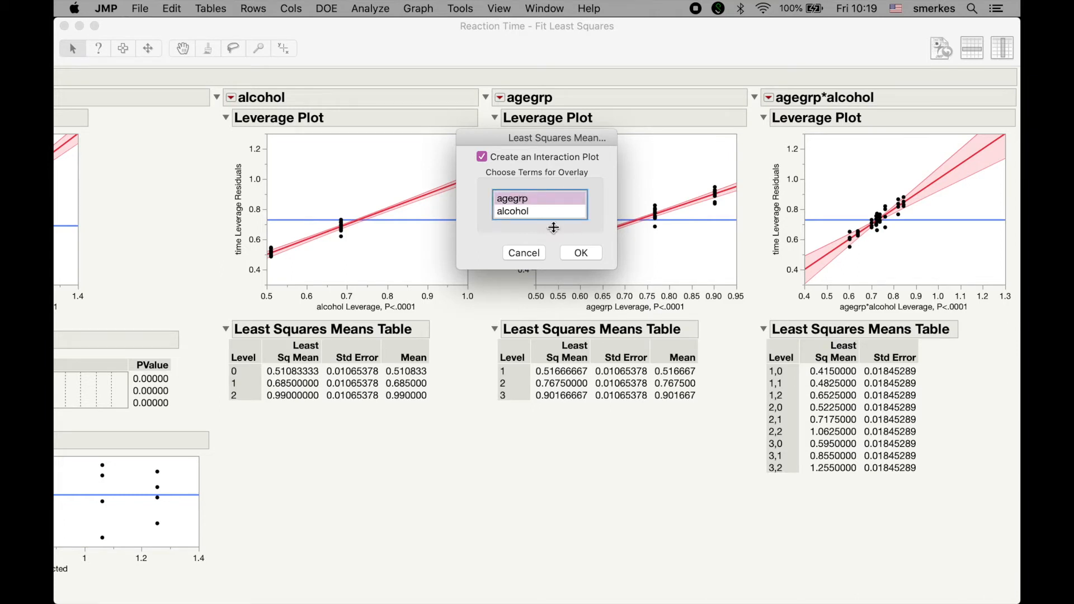
pyautogui.click(581, 253)
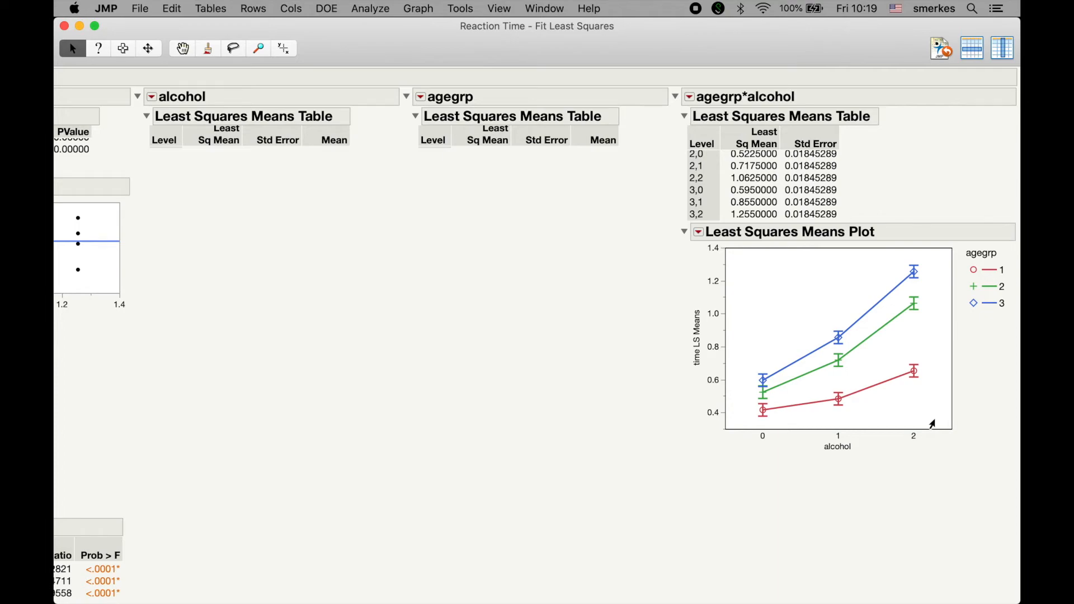
pyautogui.hotkey('ctrl', 'Up')
pyautogui.click(235, 211)
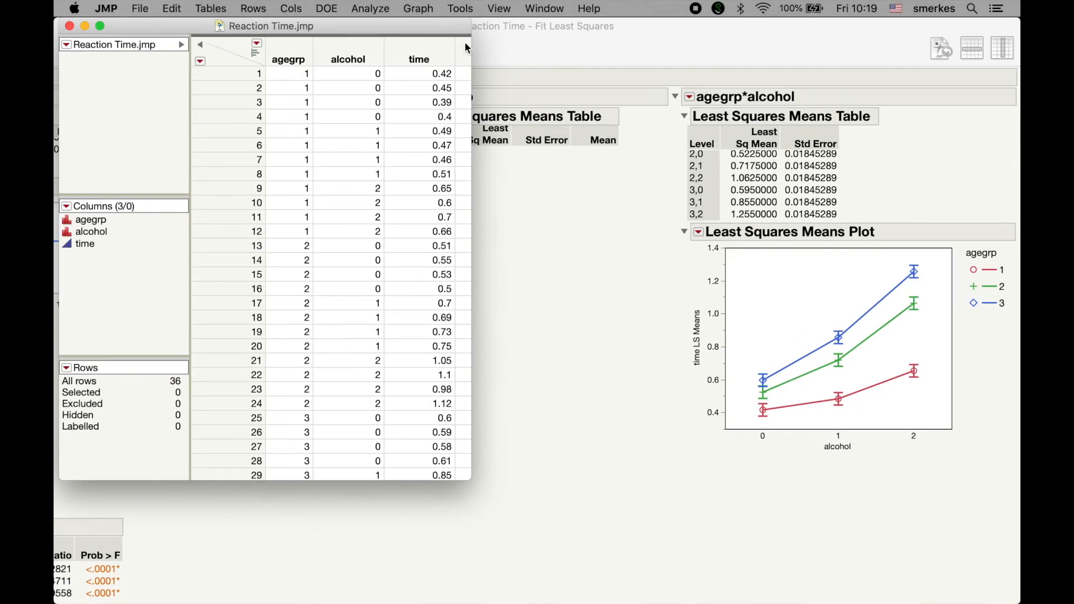
pyautogui.moveTo(470, 48); pyautogui.dragTo(543, 47)
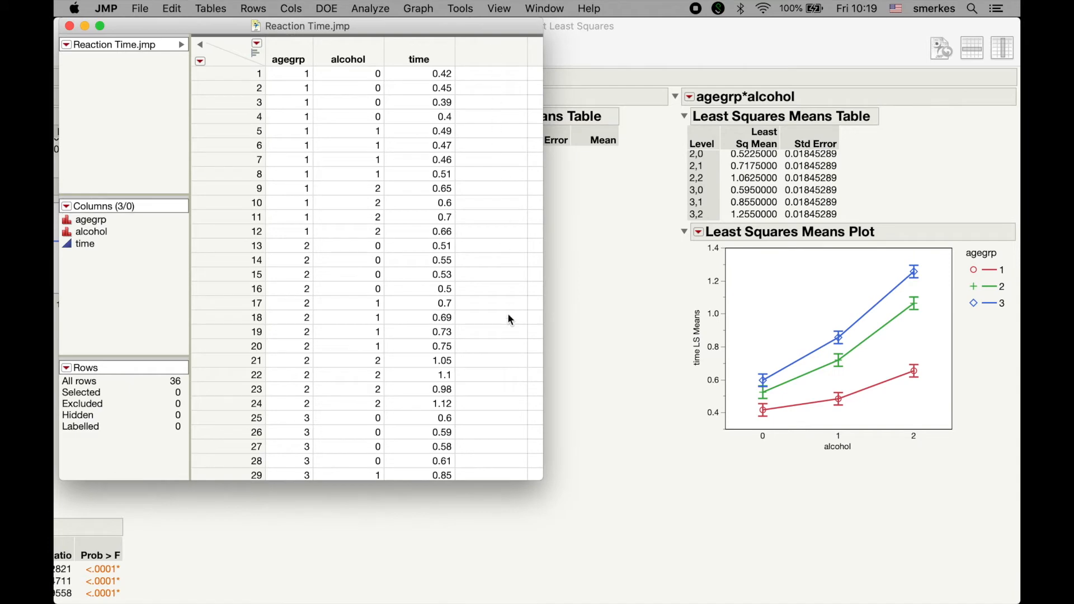
pyautogui.click(417, 9)
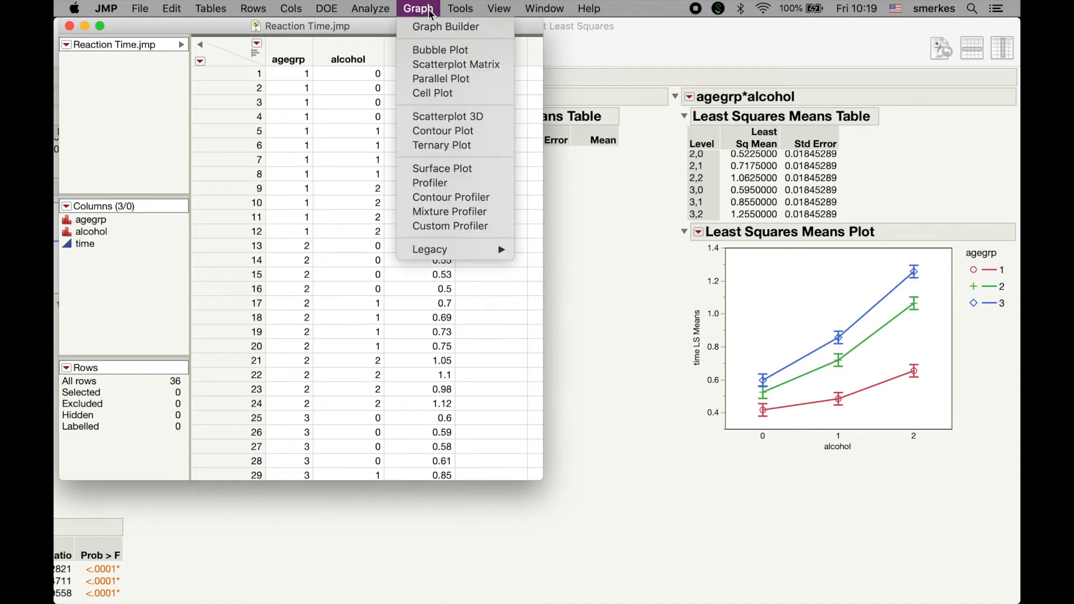
pyautogui.click(434, 28)
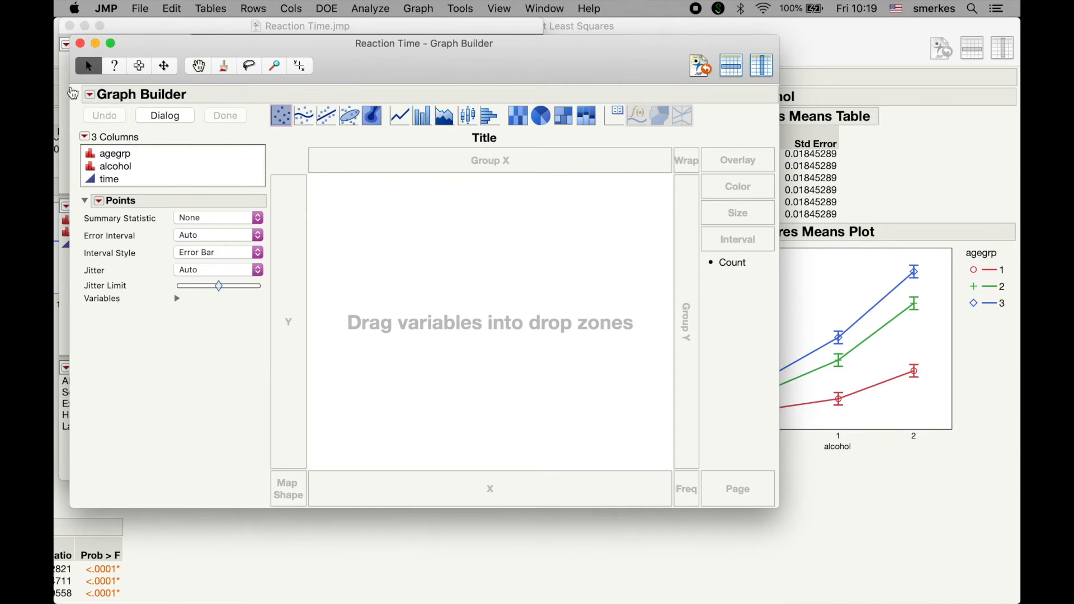
pyautogui.click(81, 44)
pyautogui.click(657, 347)
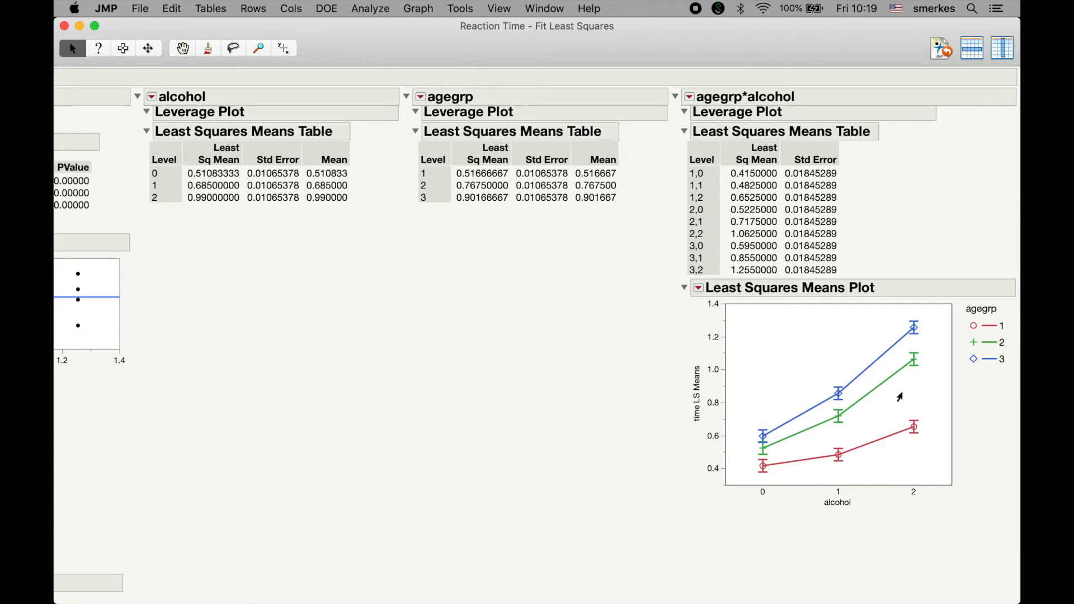
# - Add an LSMeans Plot for the alcohol effect in the fit report
pyautogui.scroll(5, 575, 336)
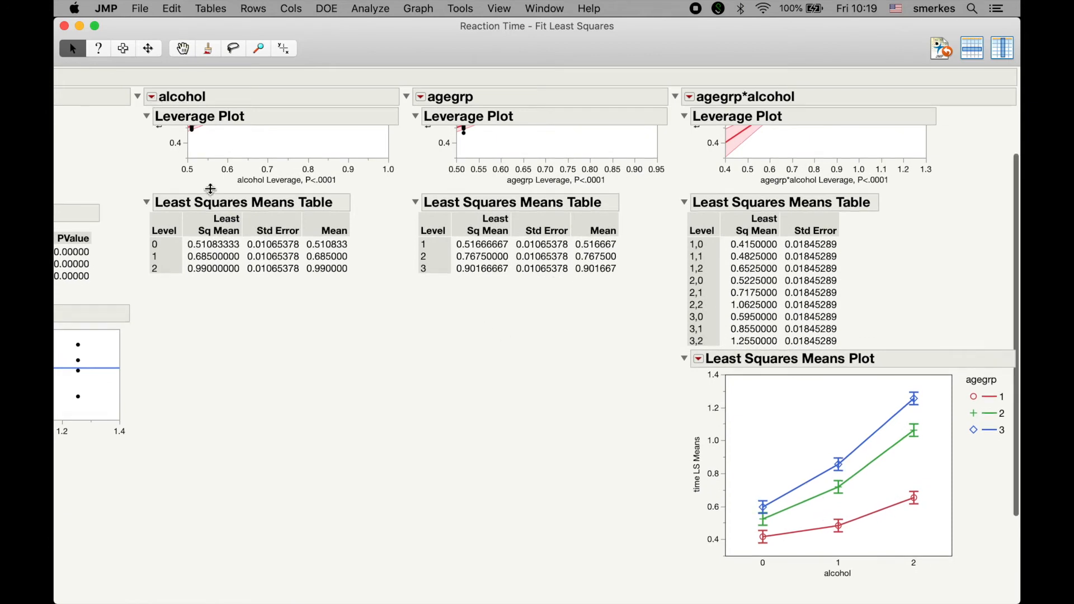
pyautogui.scroll(5, 210, 189)
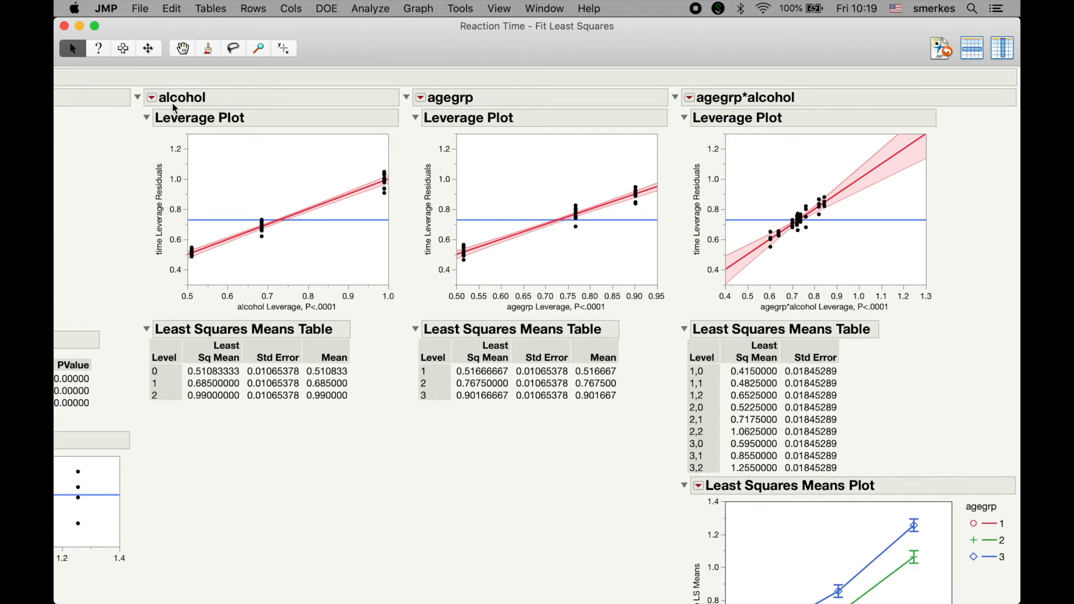
pyautogui.click(153, 100)
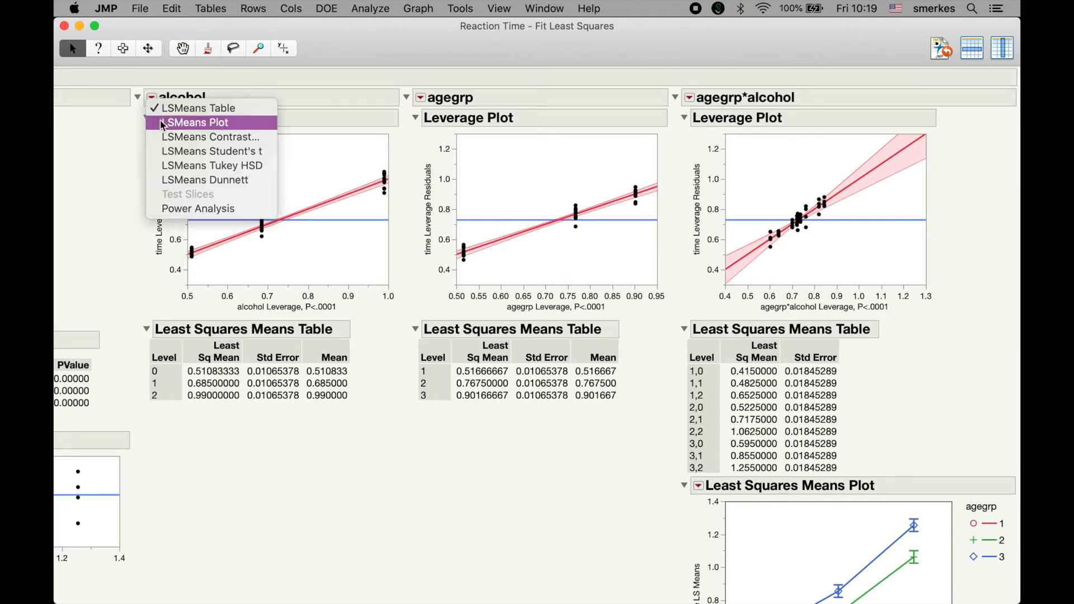
pyautogui.click(163, 122)
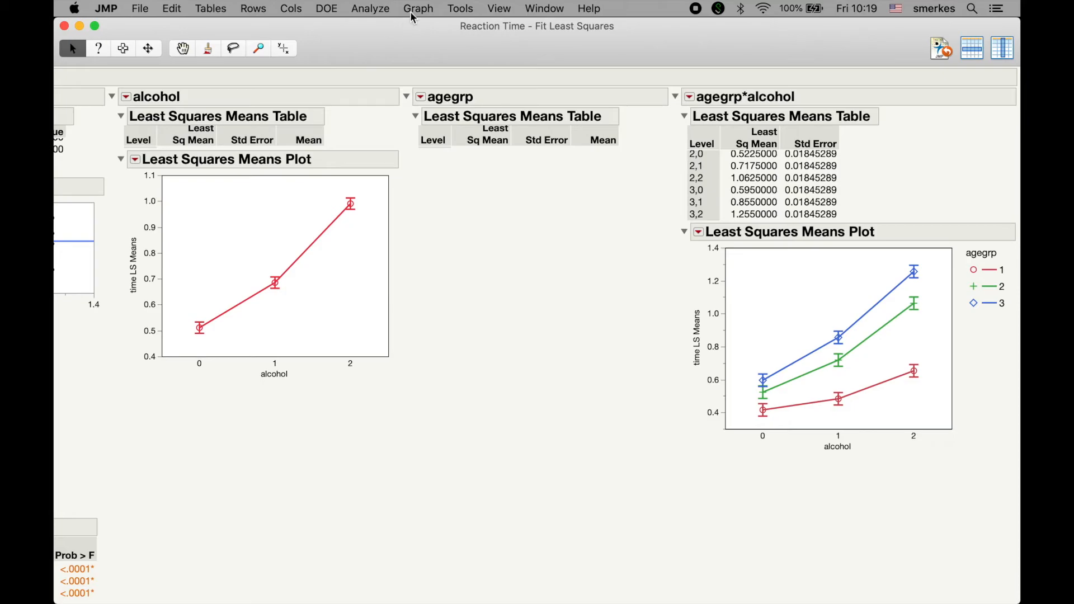
pyautogui.hotkey('ctrl', 'Up')
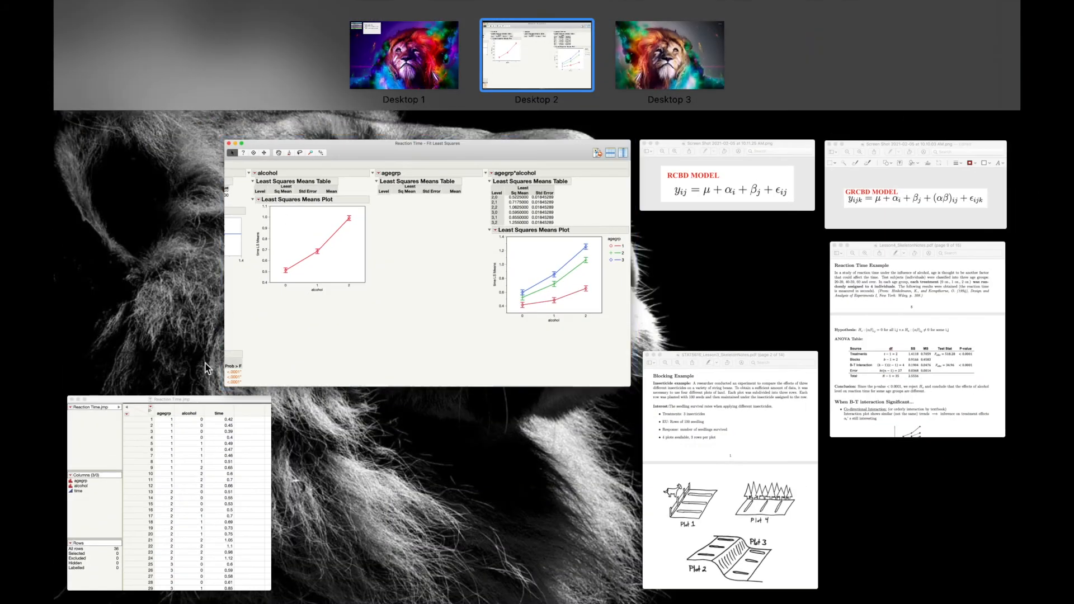
pyautogui.click(167, 425)
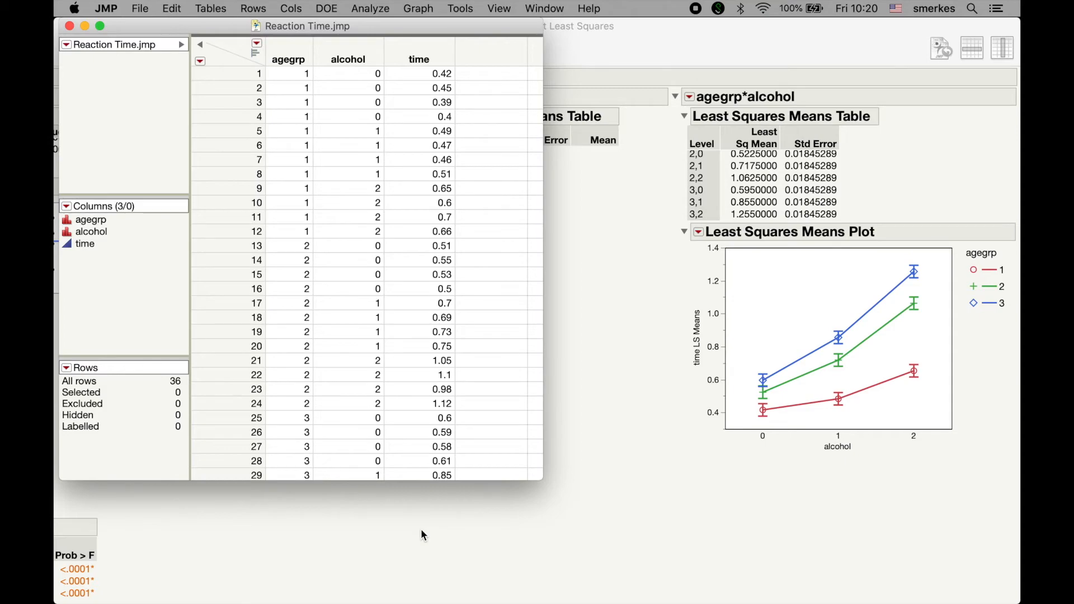
pyautogui.hotkey('ctrl', 'Up')
pyautogui.click(436, 134)
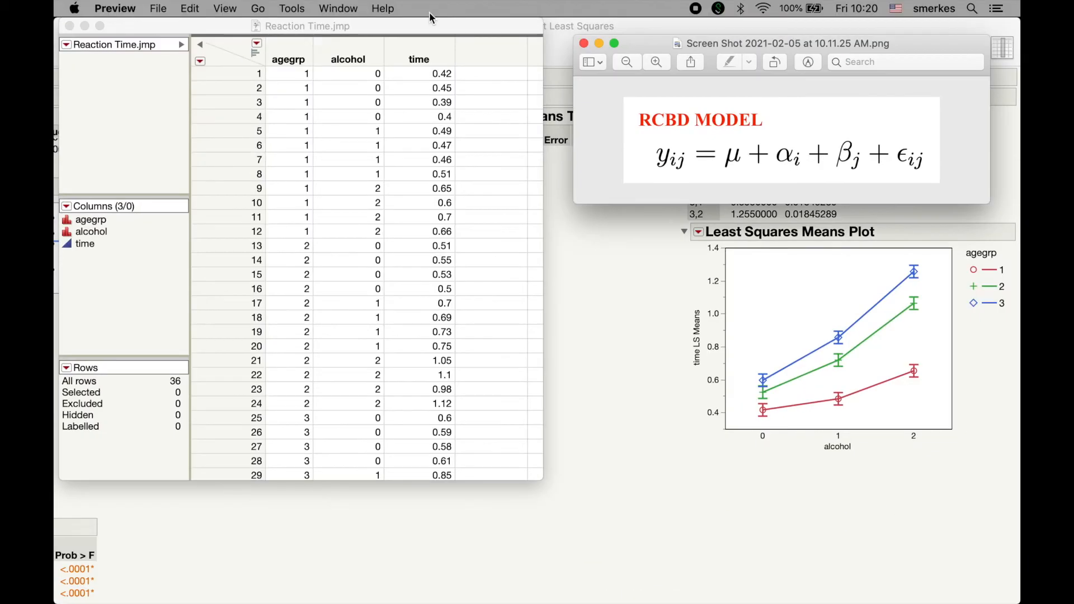
pyautogui.click(333, 189)
pyautogui.click(411, 8)
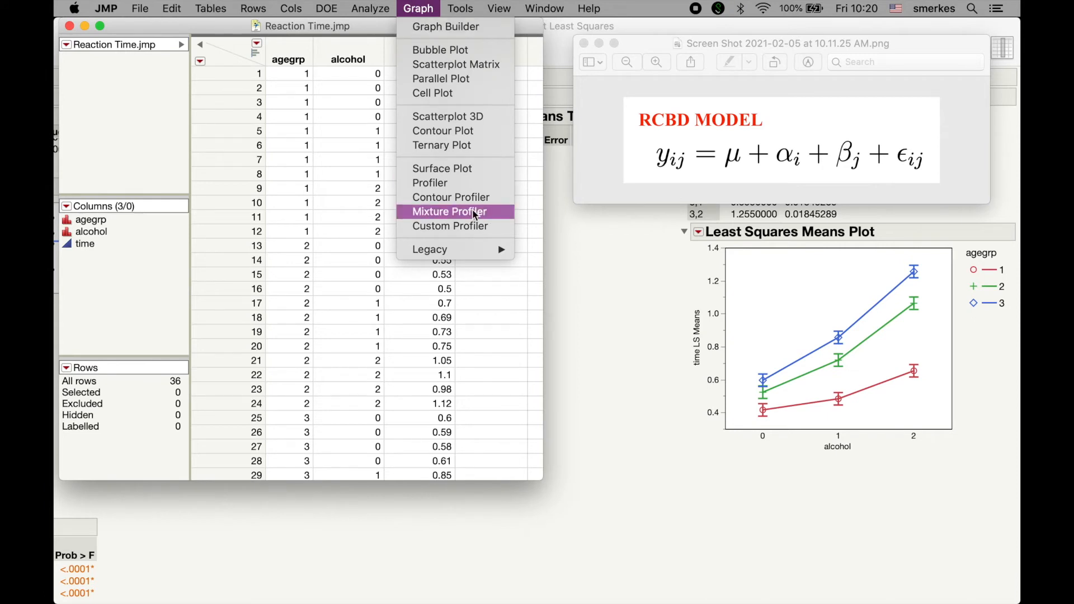
pyautogui.click(601, 424)
pyautogui.click(601, 424)
# - Narrow the Reaction Time fit report window and place the Lesson4_SkeletonNotes.pdf window in Preview beside it
pyautogui.scroll(3, 300, 347)
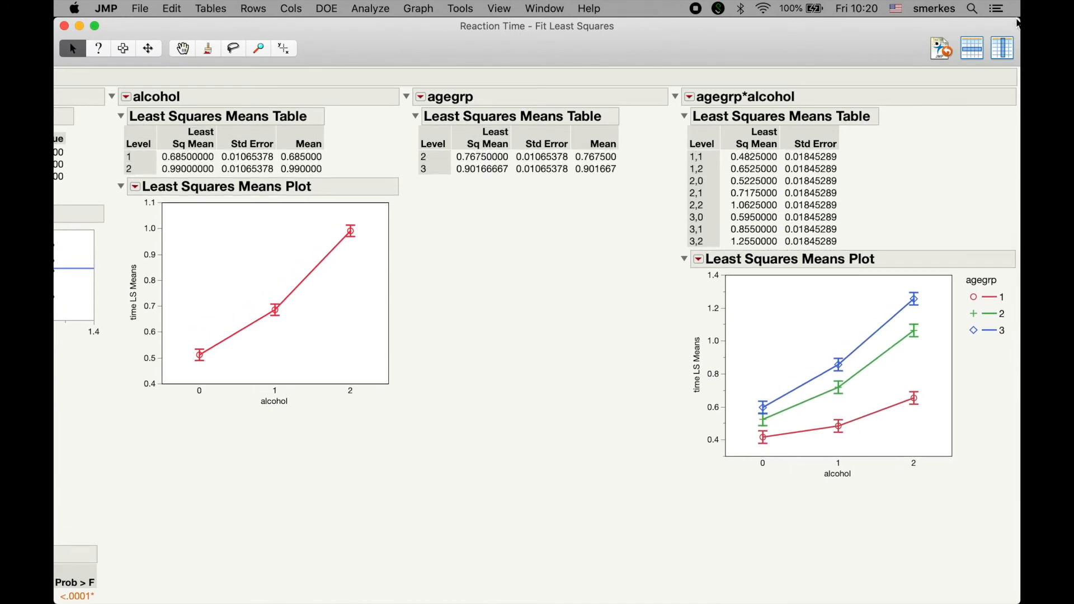
pyautogui.moveTo(1017, 23); pyautogui.dragTo(738, 18)
pyautogui.click(778, 40)
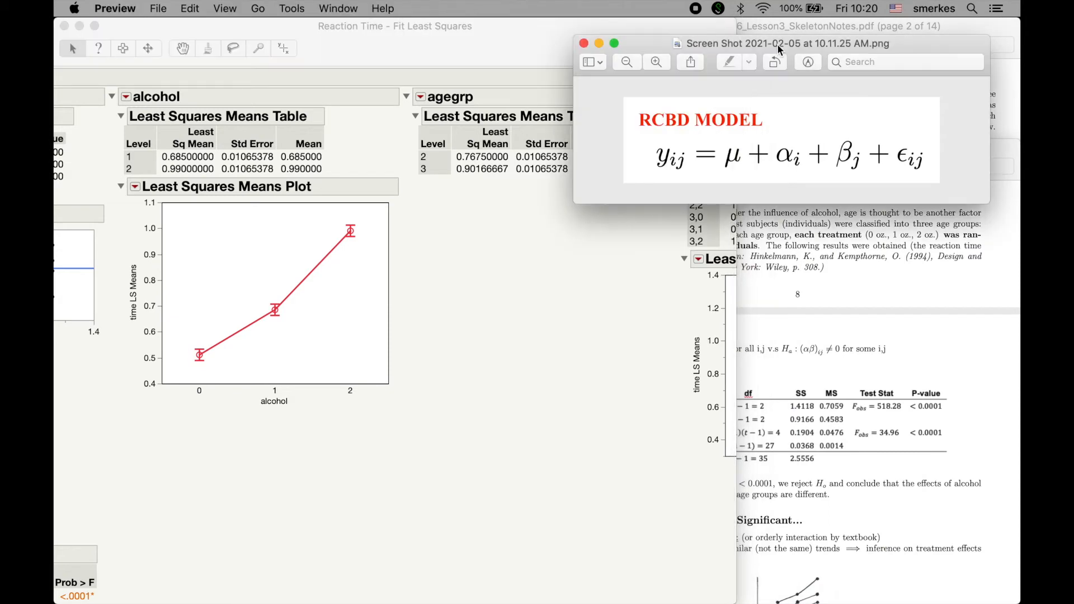
pyautogui.click(925, 327)
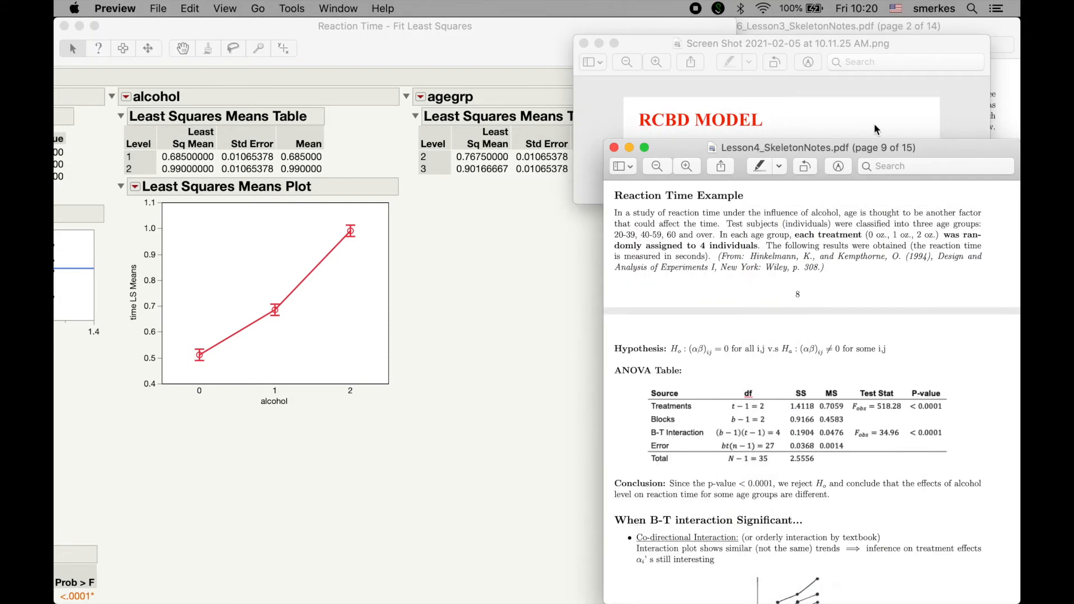
pyautogui.moveTo(870, 148); pyautogui.dragTo(869, 8)
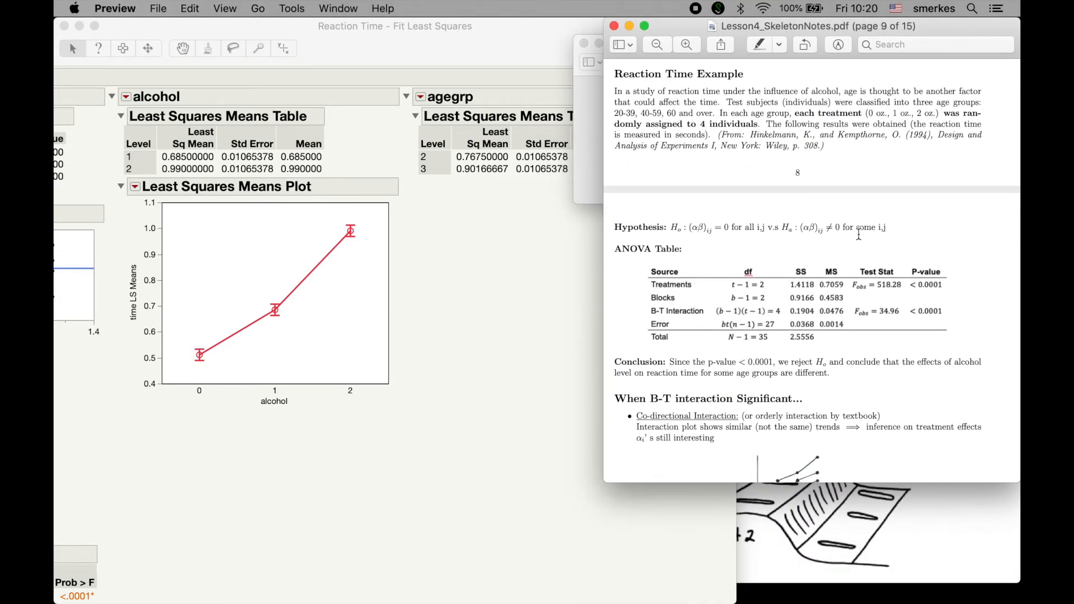
# - Find the "Reaction Time Example - Treatment Effect Contrast" section in the Lesson 4 notes and examine its contrast hypothesis
pyautogui.scroll(-20, 859, 234)
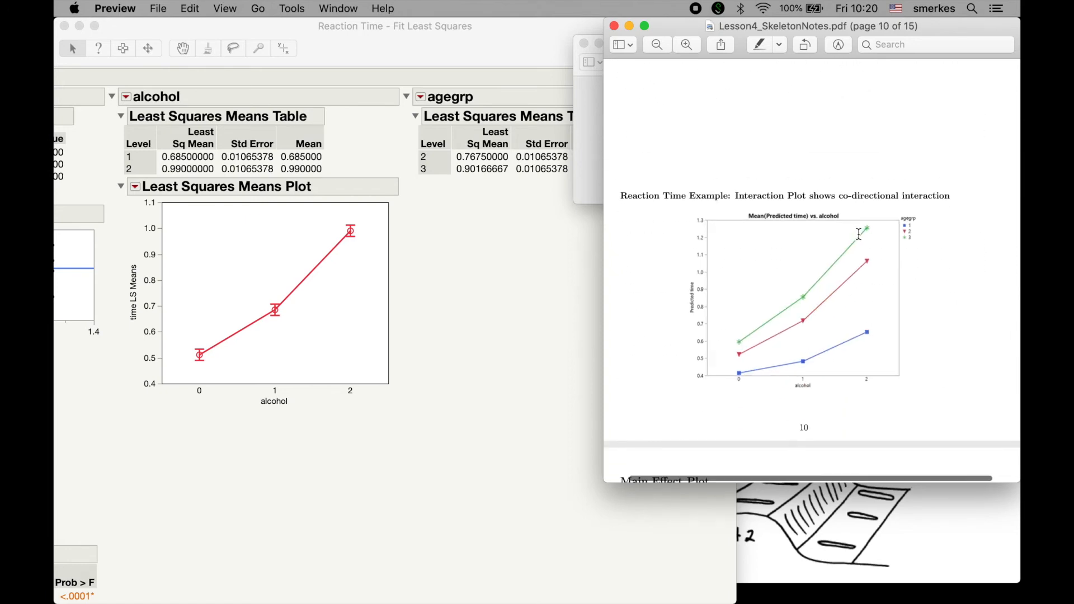
pyautogui.scroll(-20, 859, 234)
pyautogui.scroll(-20, 860, 210)
pyautogui.scroll(3, 860, 210)
pyautogui.scroll(-15, 860, 210)
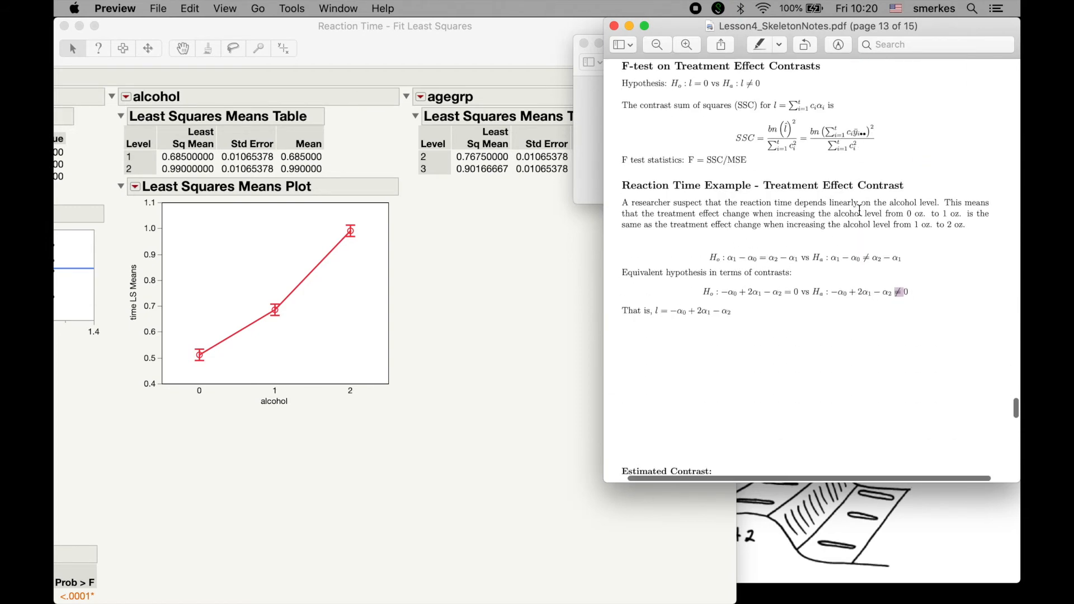